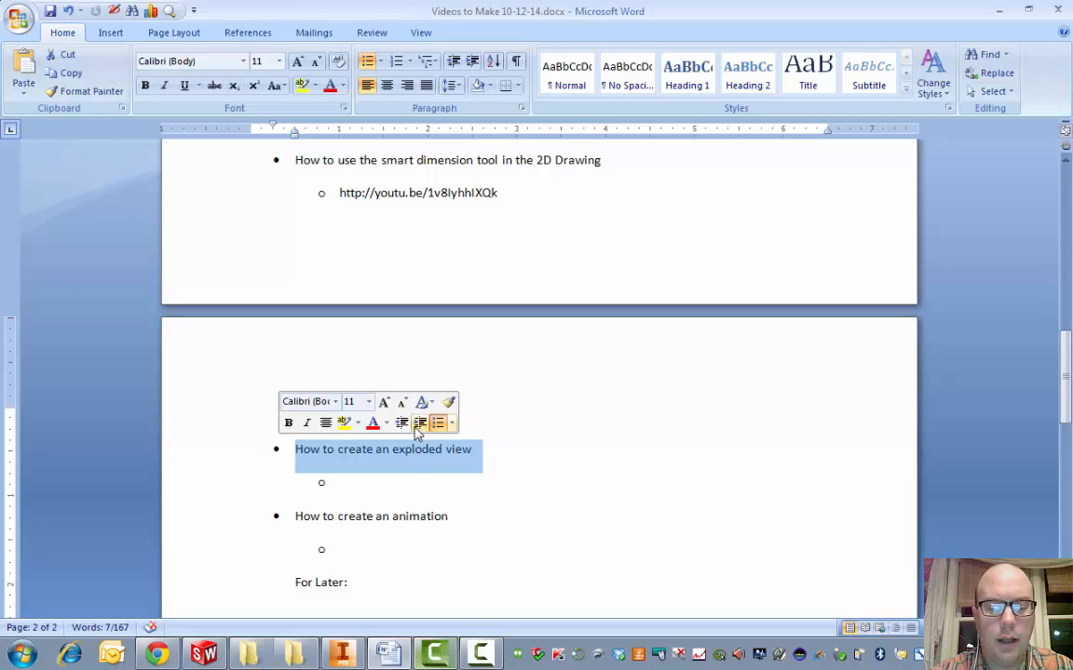
- Switch to SolidWorks and start an exploded view of the puzzle cube, pulling the red tall T-shape forward along the Z axis
left_click(204, 655)
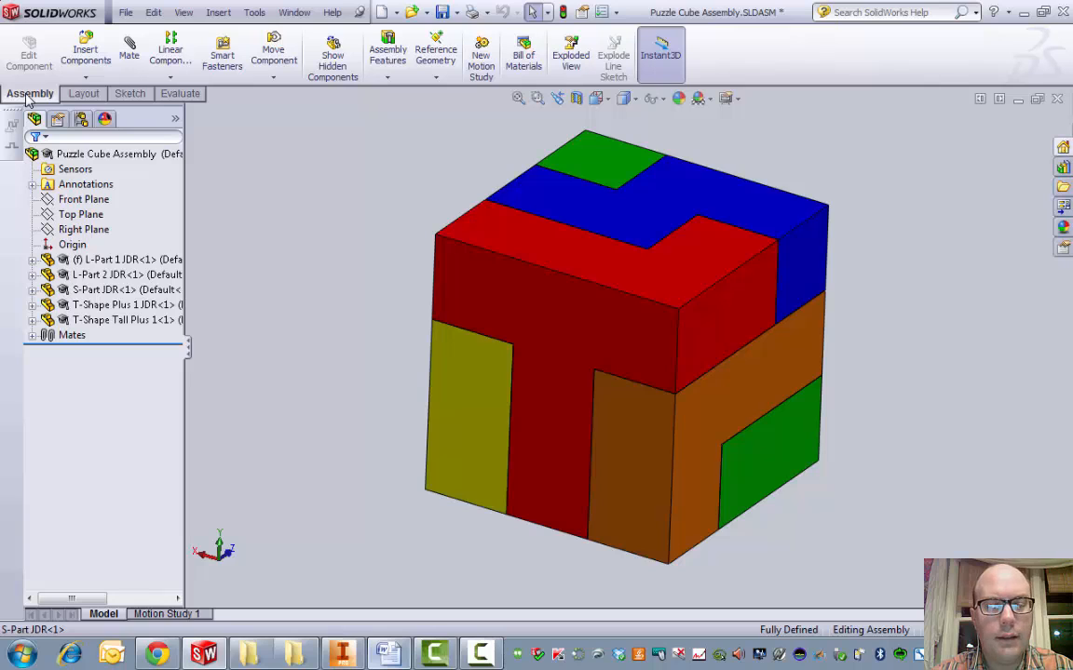
left_click(574, 44)
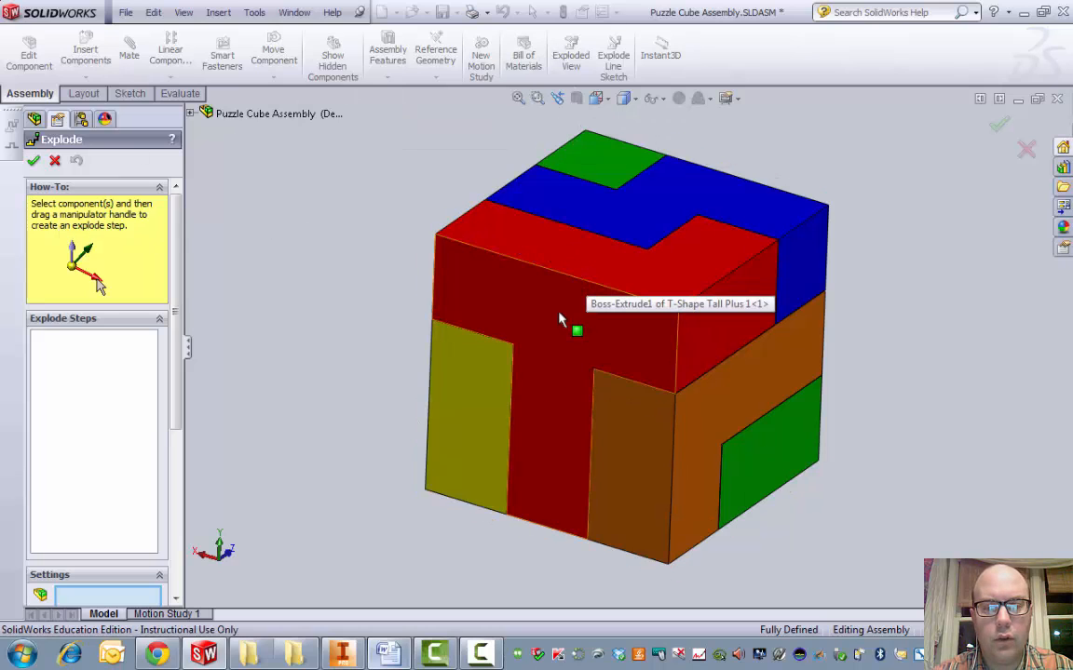
scroll(559, 319, "up", 6)
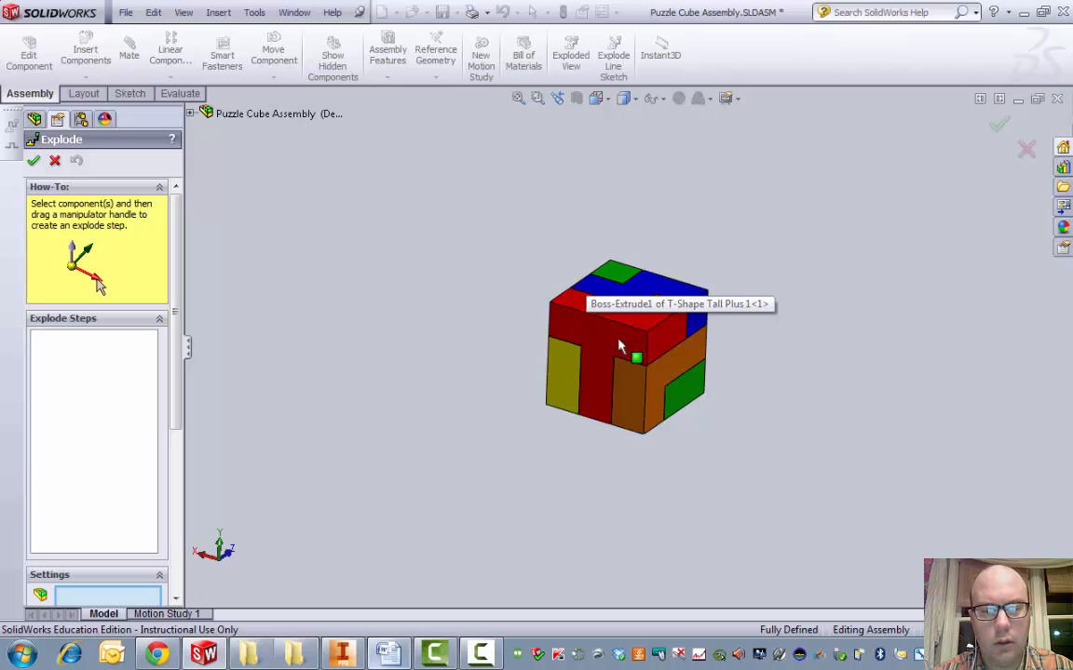
scroll(713, 325, "down", 1)
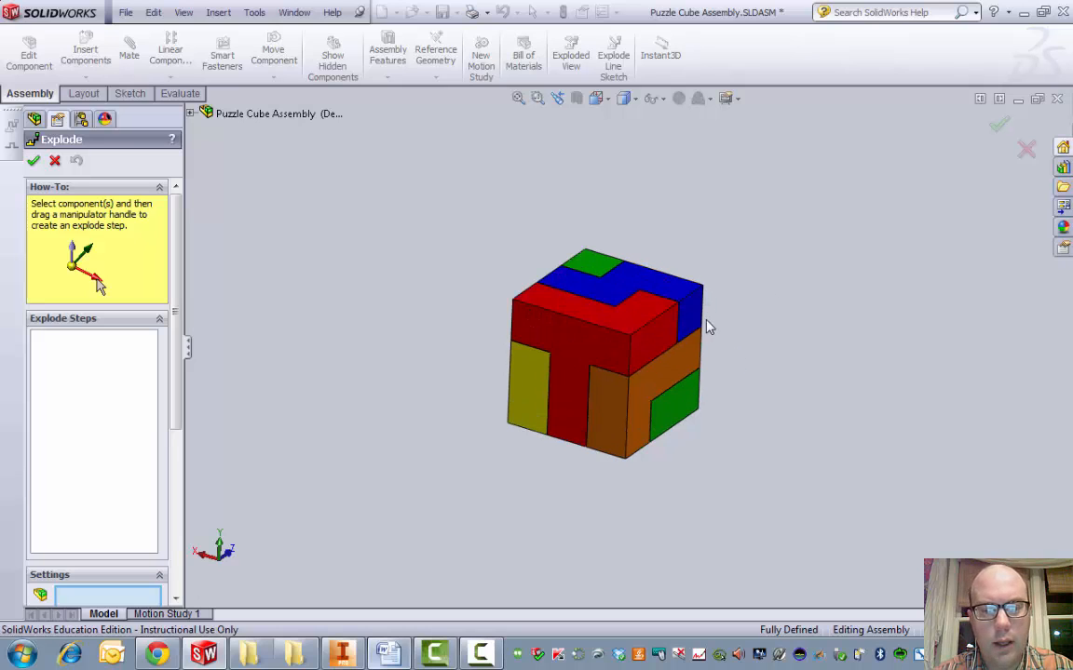
scroll(615, 346, "up", 2)
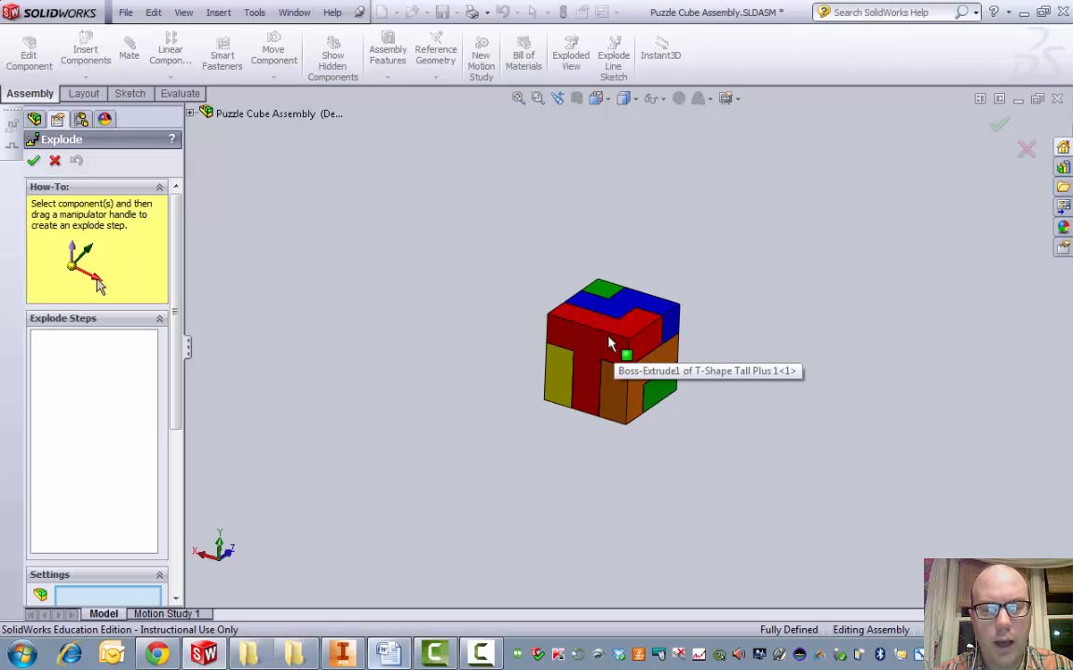
left_click(610, 345)
left_click(593, 341)
left_click(575, 310)
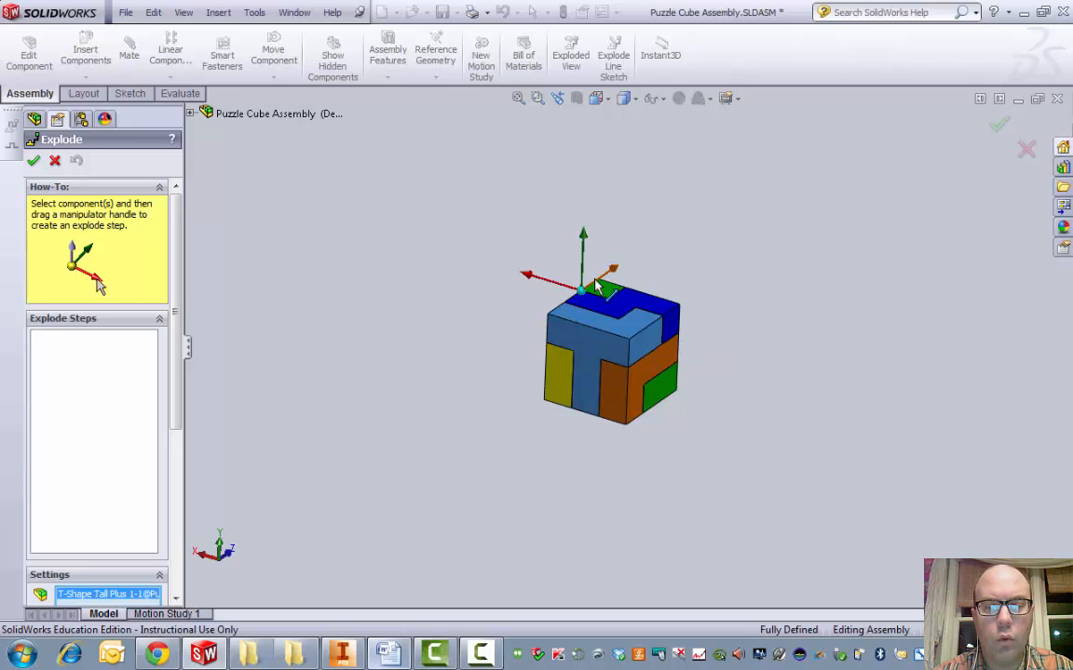
left_click_drag(606, 282, 495, 350)
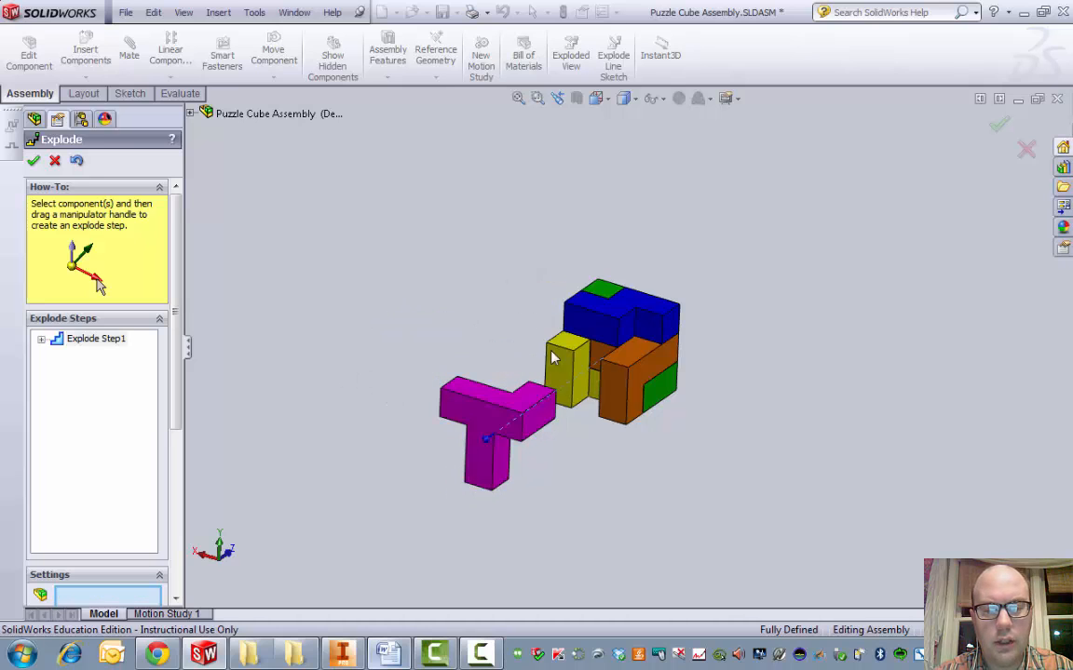
- Explode the blue S-part straight up along Y and the yellow L-part outward along X, each clear of the cube
left_click(634, 308)
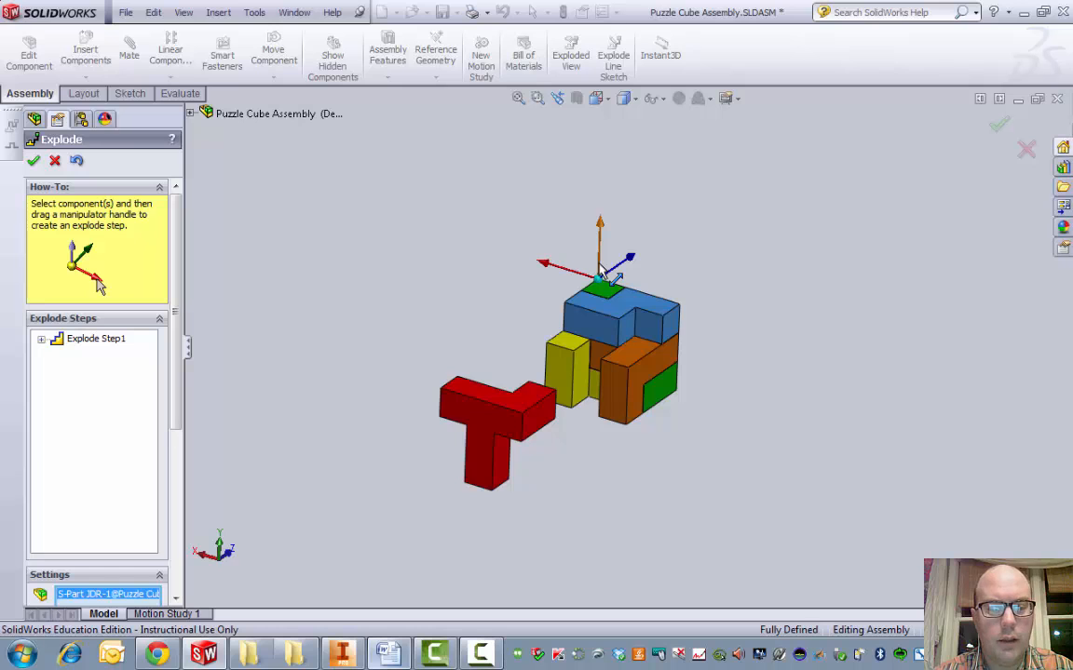
left_click_drag(601, 265, 616, 105)
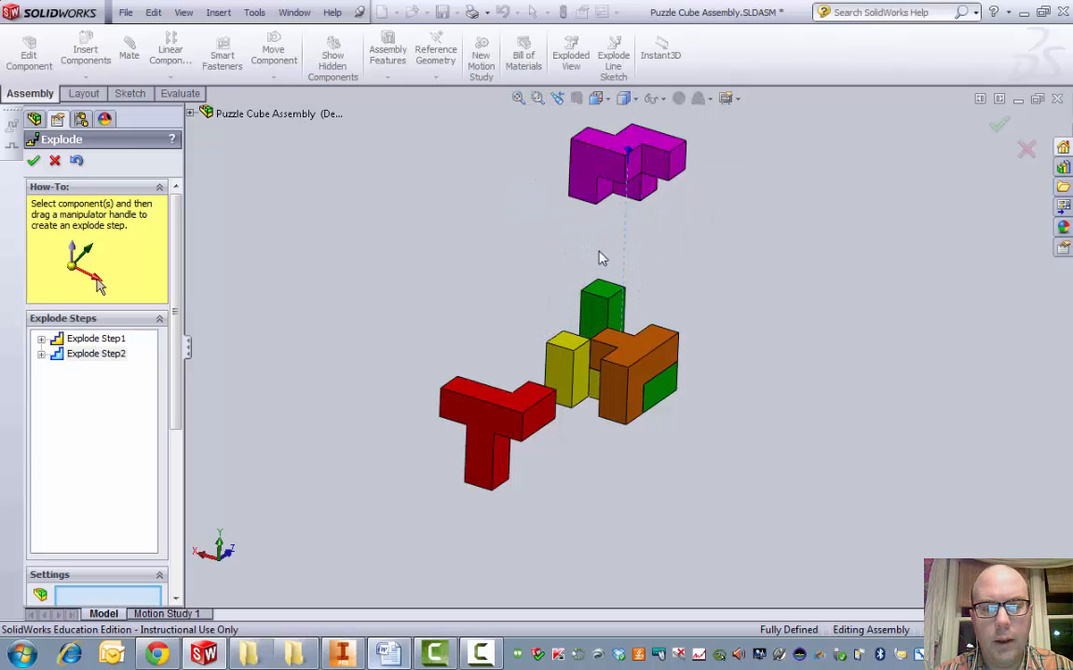
left_click(578, 384)
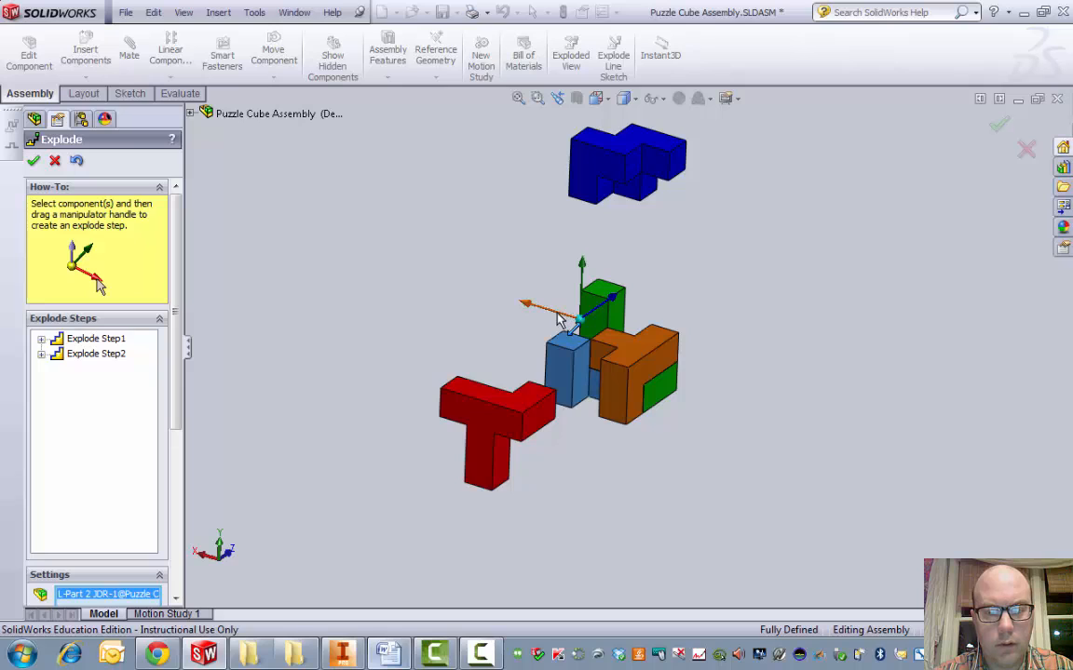
scroll(547, 317, "down", 2)
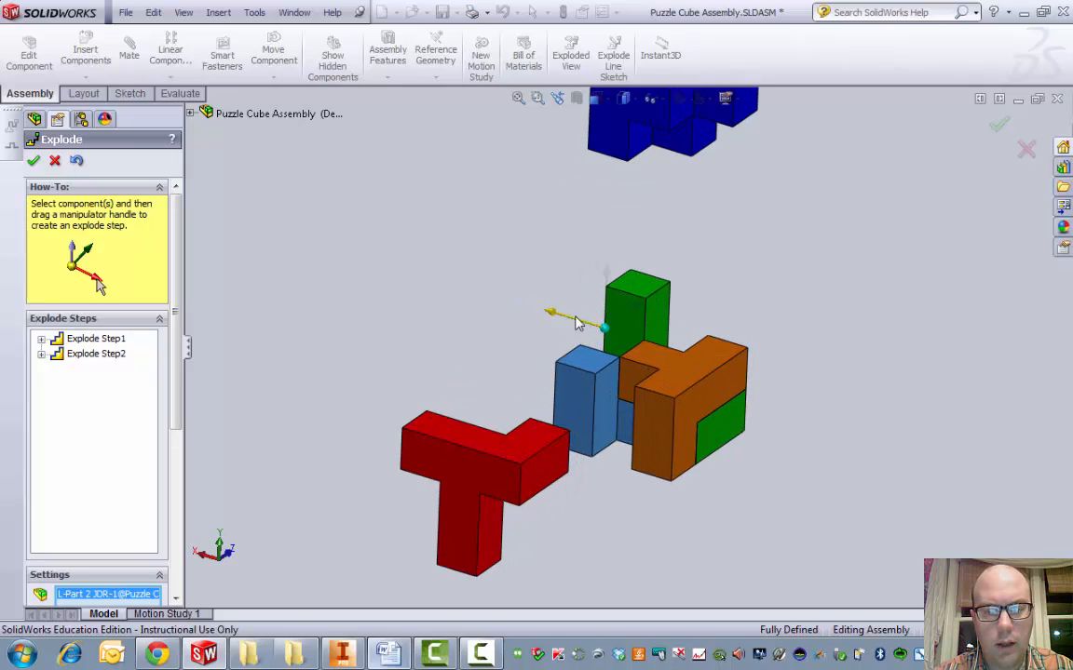
left_click_drag(549, 313, 320, 254)
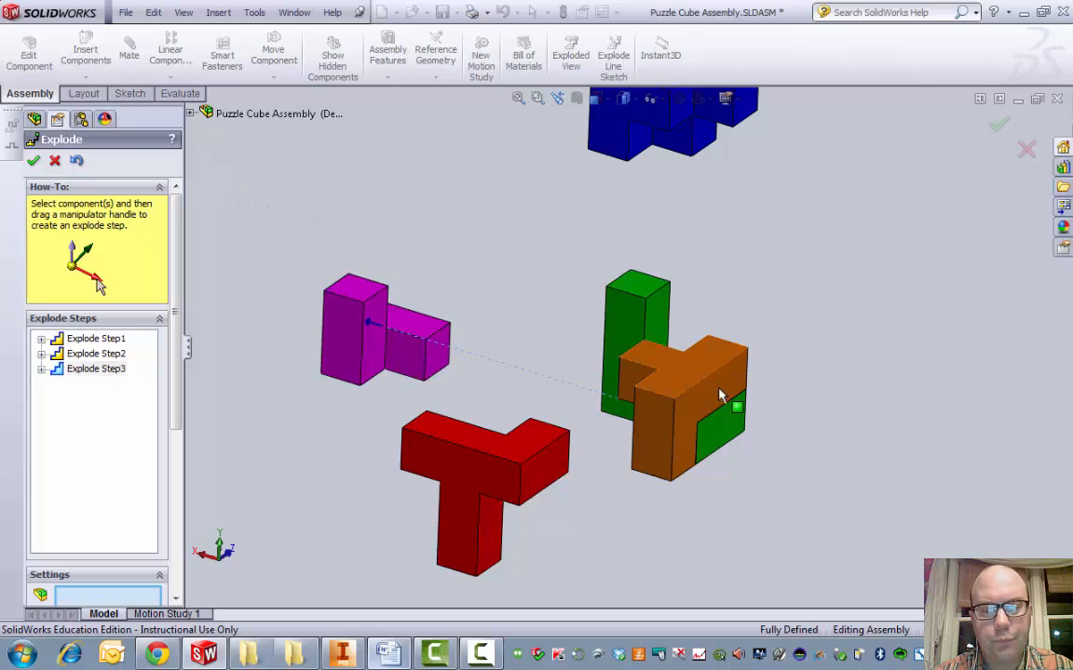
- Explode the orange T-shape along X on the side opposite the yellow part, and accept the exploded view
left_click(667, 388)
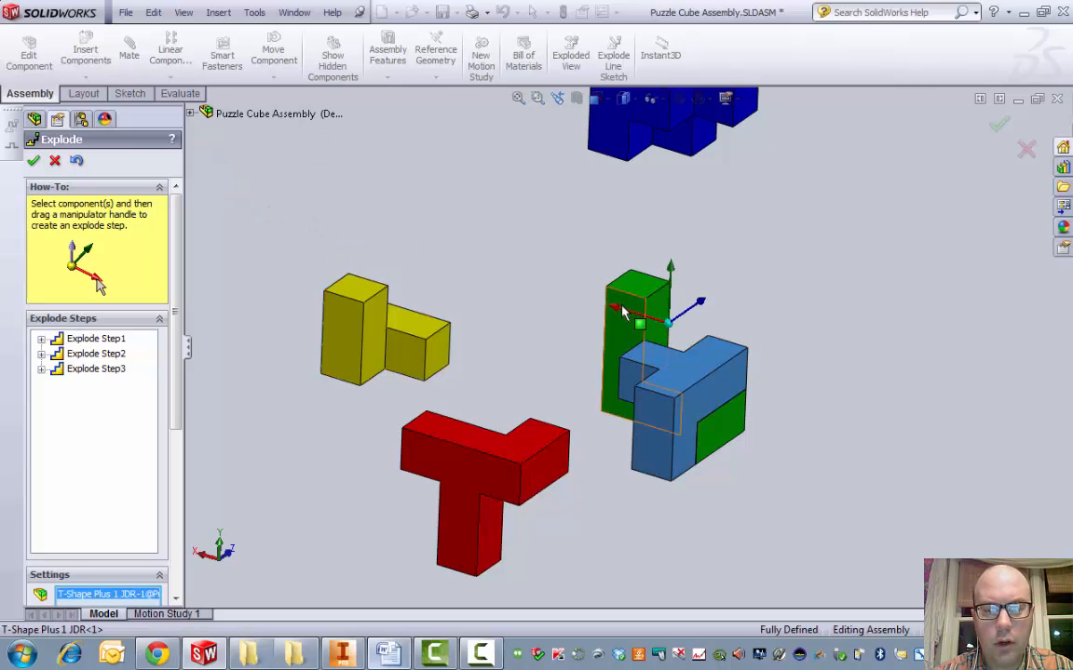
left_click_drag(621, 314, 874, 431)
key("f")
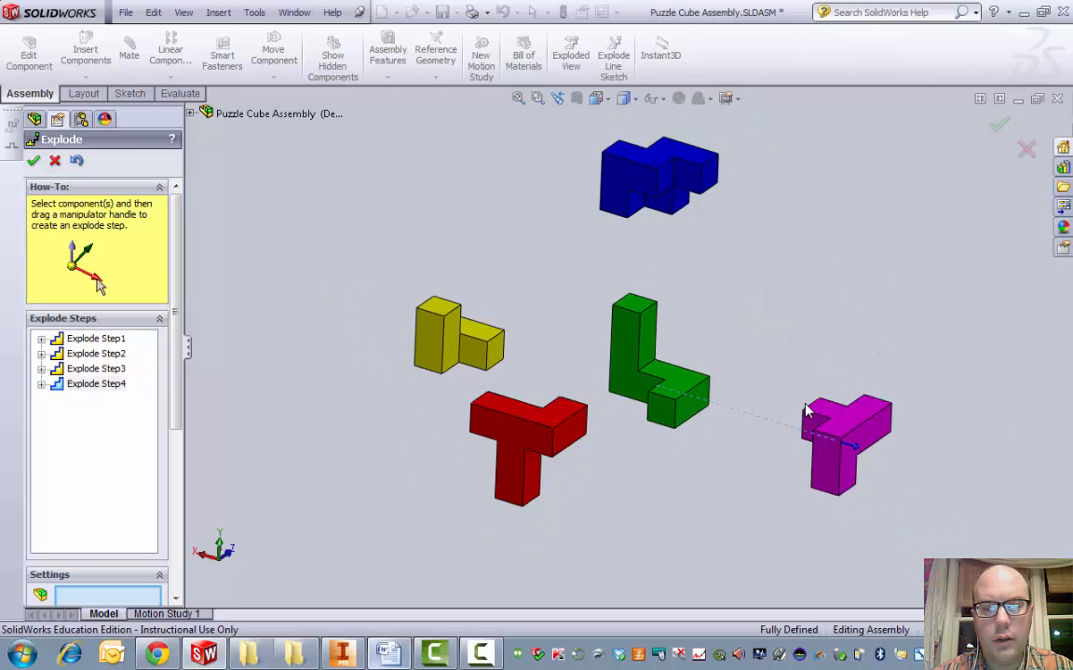
left_click(35, 163)
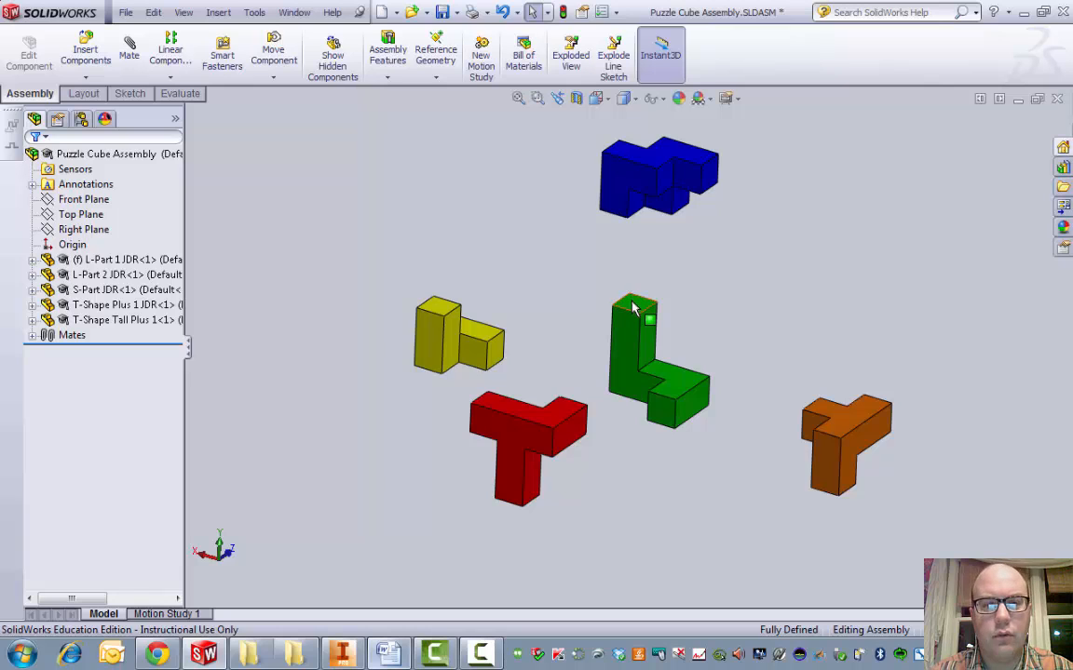
- Start an explode line sketch and route a line between the facing faces of the green and yellow L-parts
left_click(615, 73)
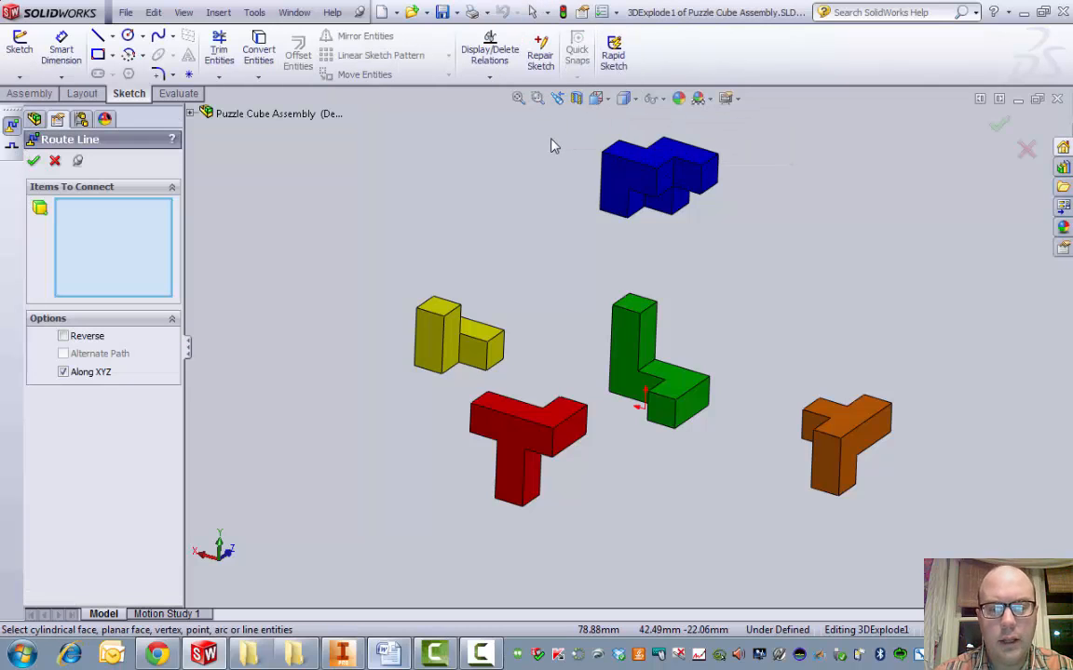
middle_click_drag(549, 368, 557, 363)
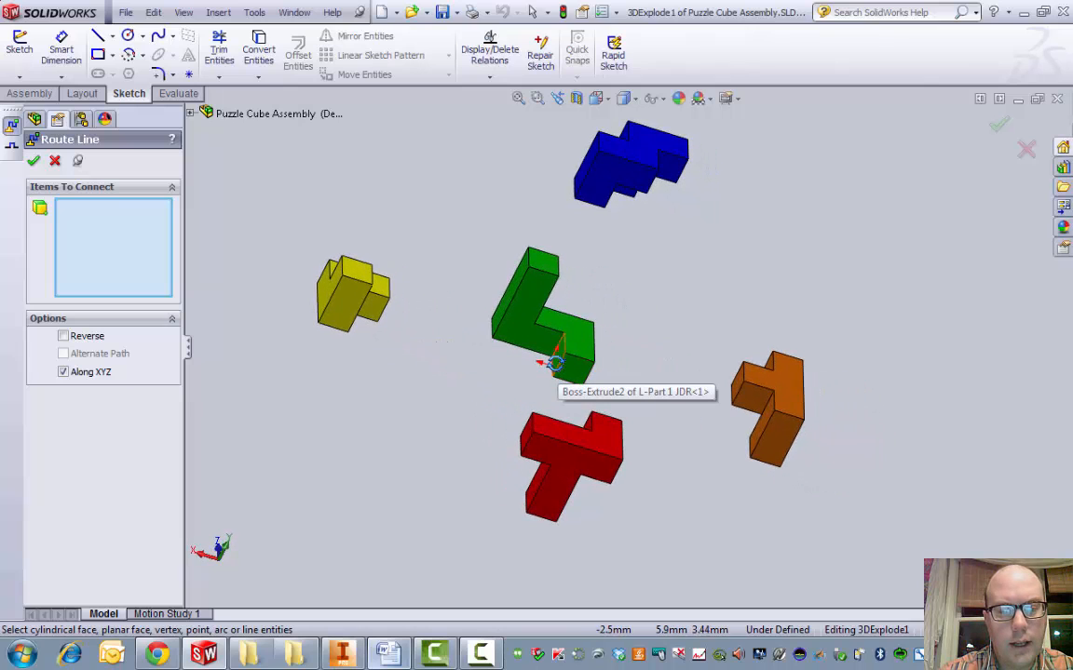
left_click(553, 361)
middle_click_drag(553, 362, 556, 363)
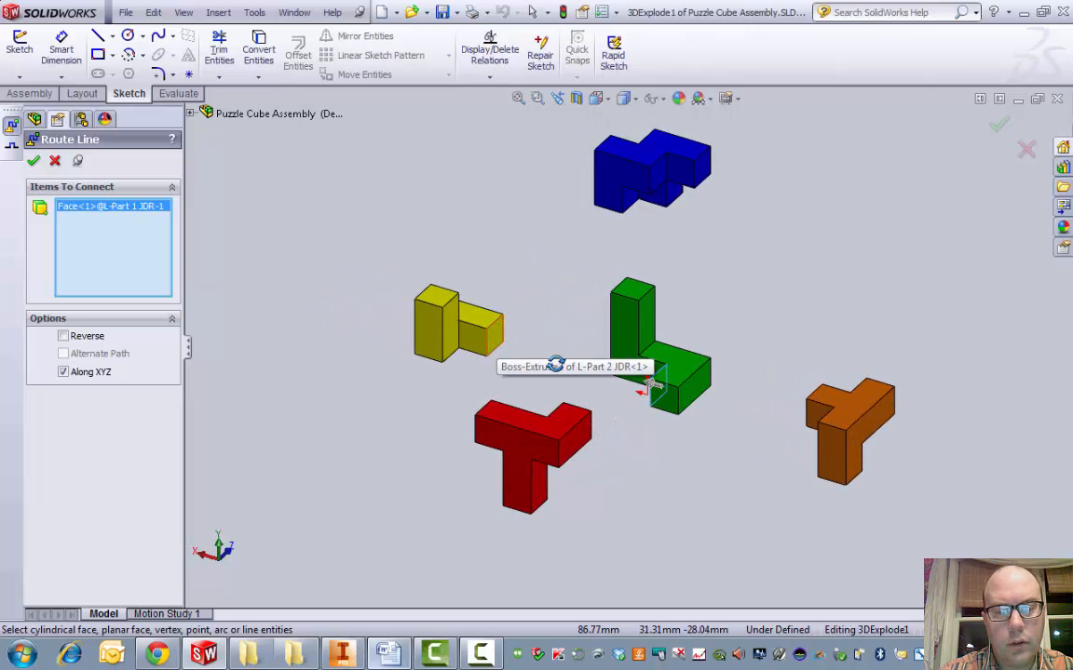
left_click(555, 363)
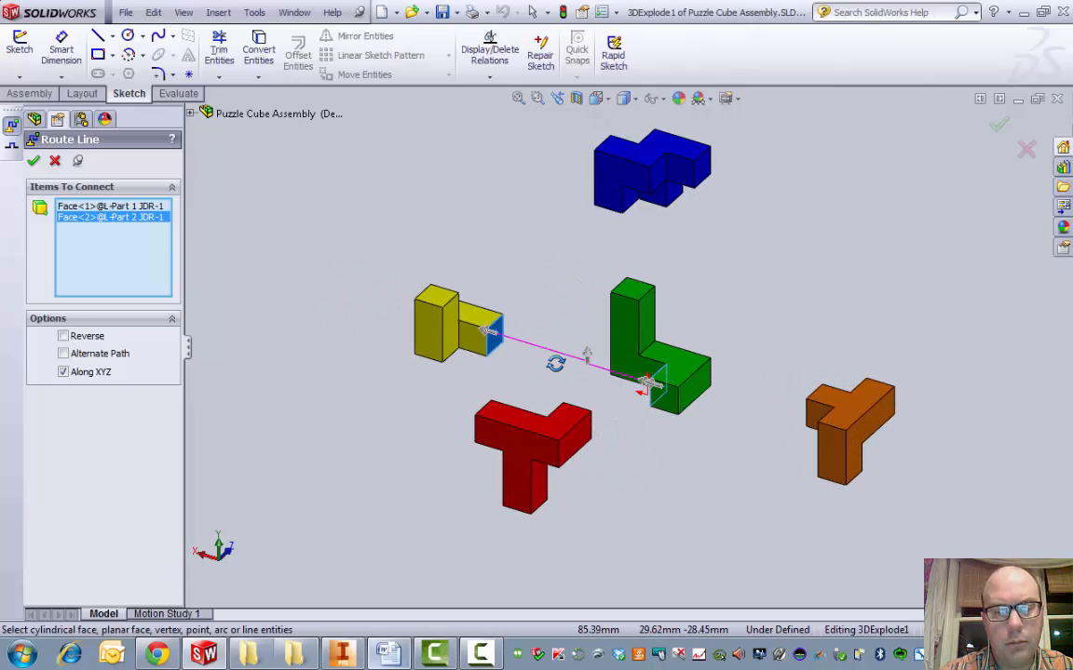
key("Return")
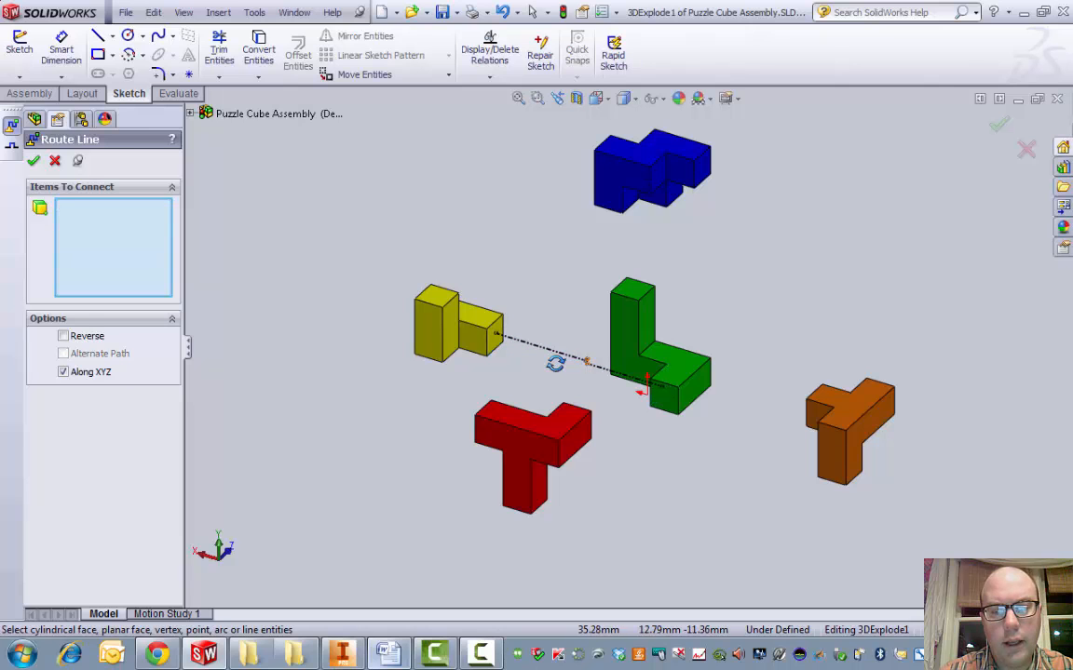
- Route an explode line from the front end face of the green L-part to the back face of the red T-shape
scroll(641, 389, "down", 3)
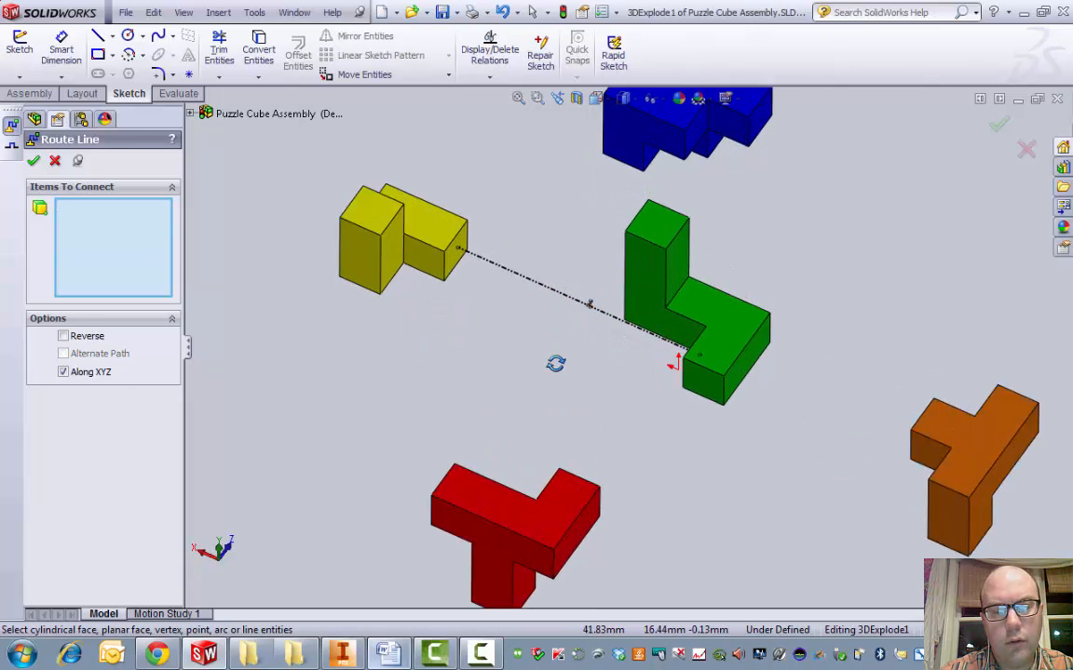
scroll(555, 363, "down", 3)
middle_click_drag(555, 363, 555, 363)
scroll(555, 364, "up", 3)
scroll(555, 364, "up", 2)
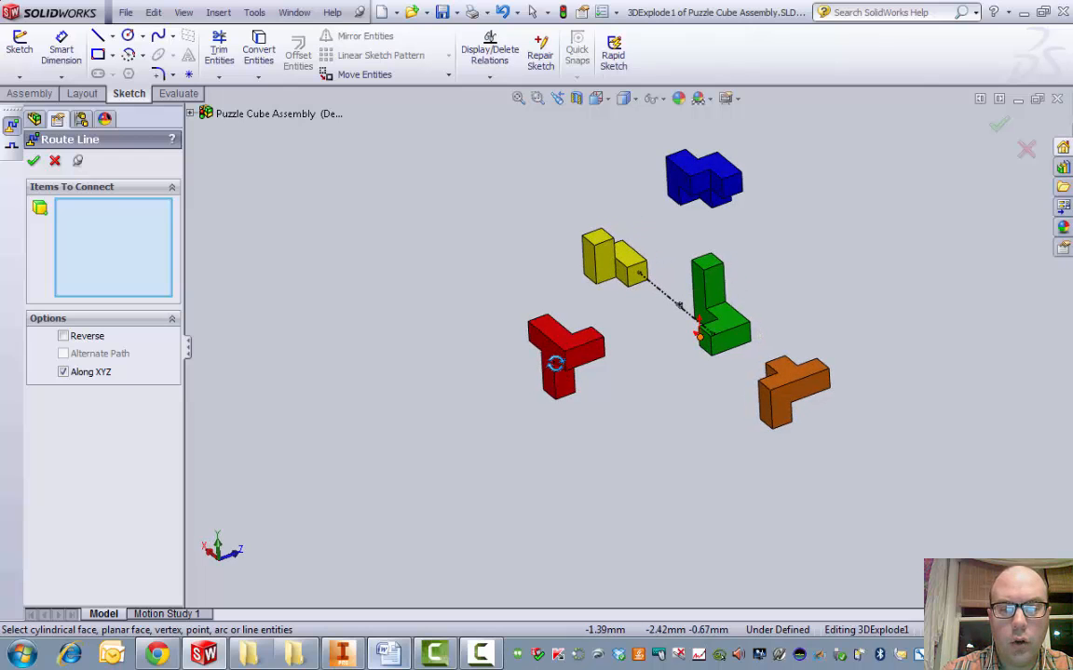
left_click(700, 340)
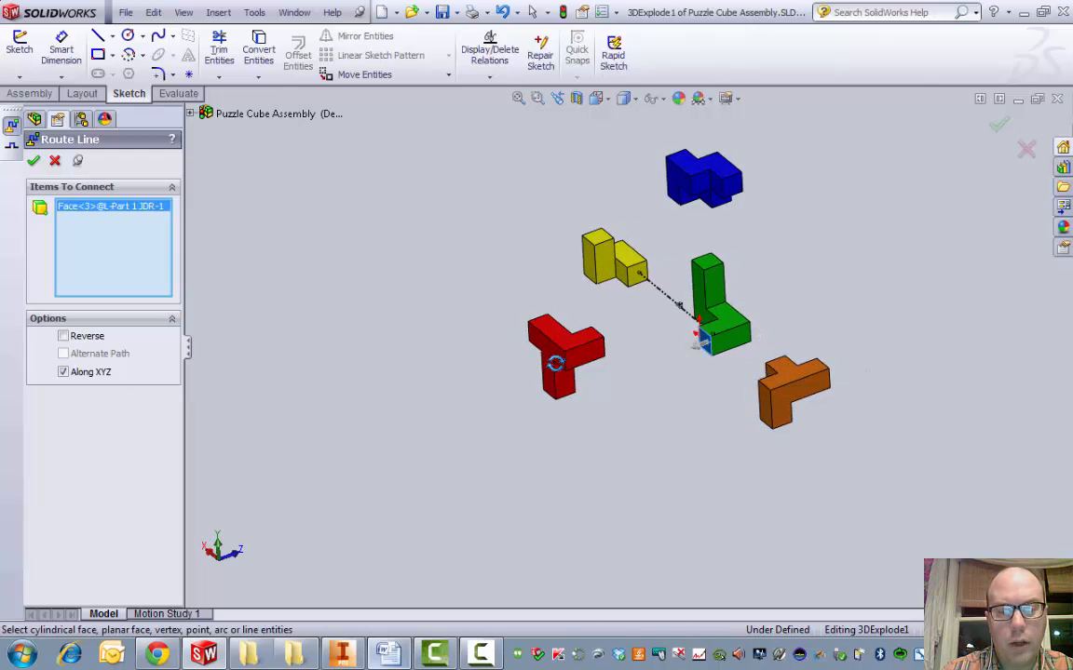
middle_click_drag(555, 363, 555, 364)
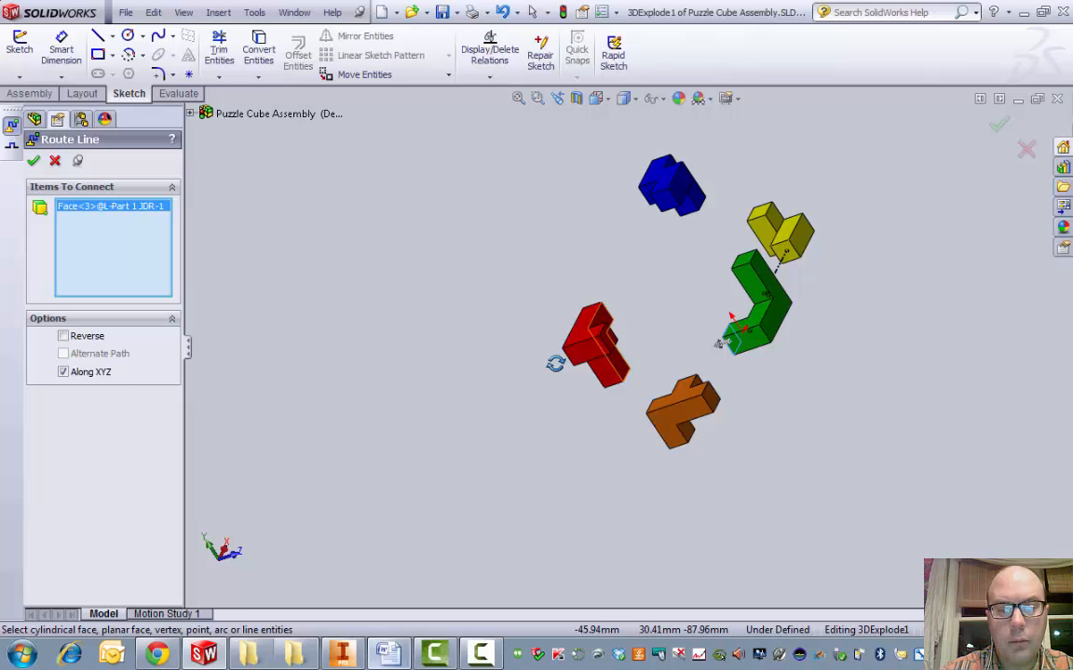
left_click(615, 368)
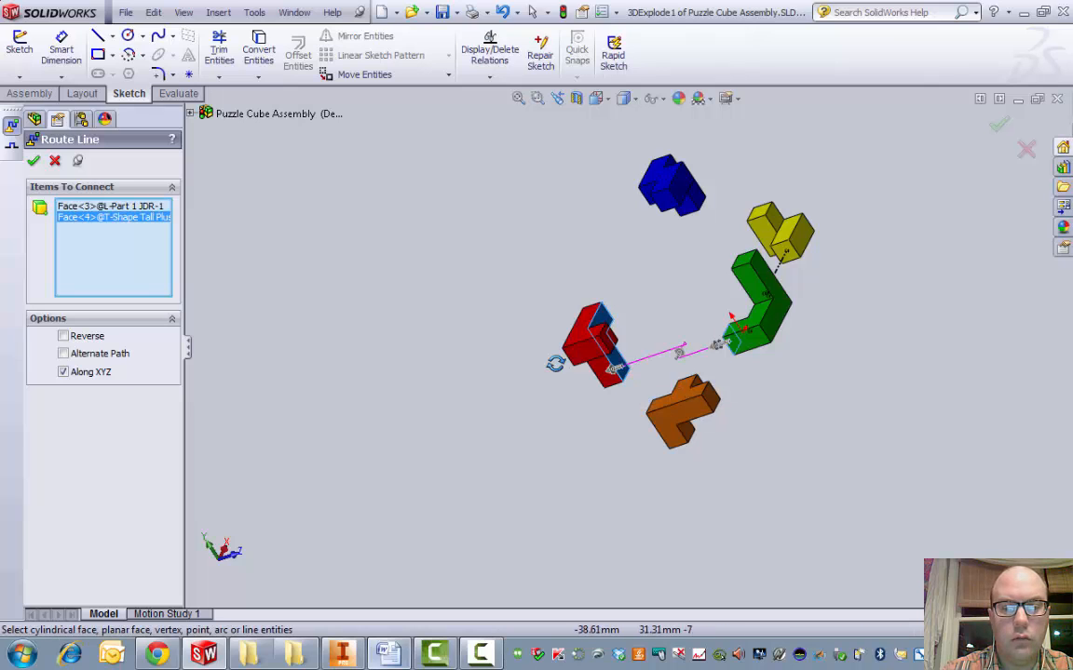
left_click(34, 161)
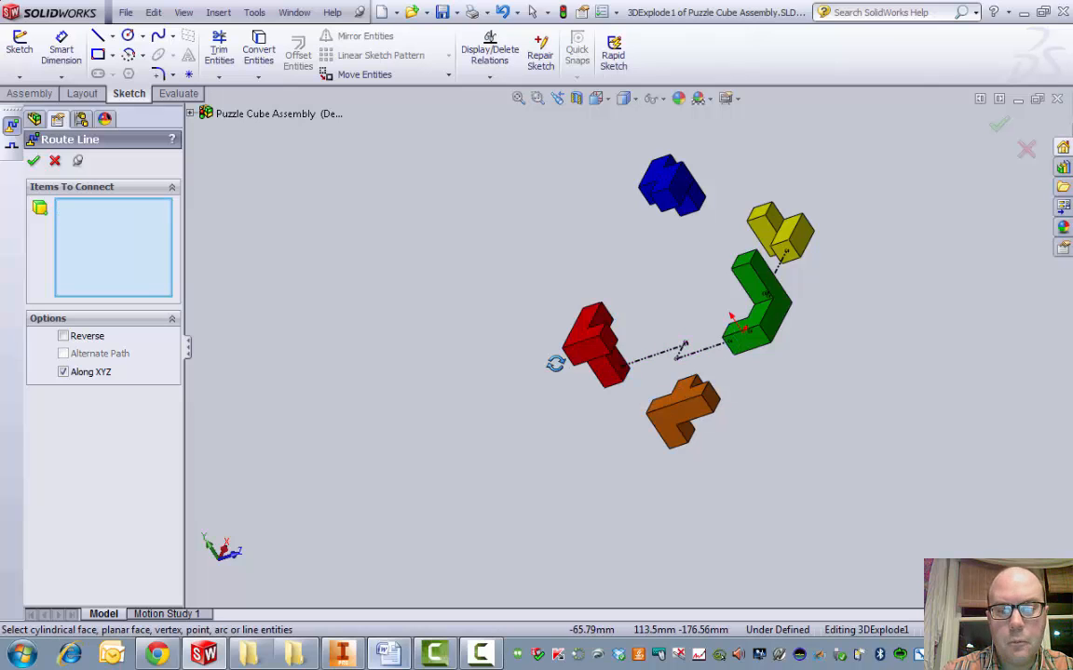
- Route an explode line from the green L-part's side face to the facing leg face of the orange T-shape
middle_click_drag(555, 363, 555, 363)
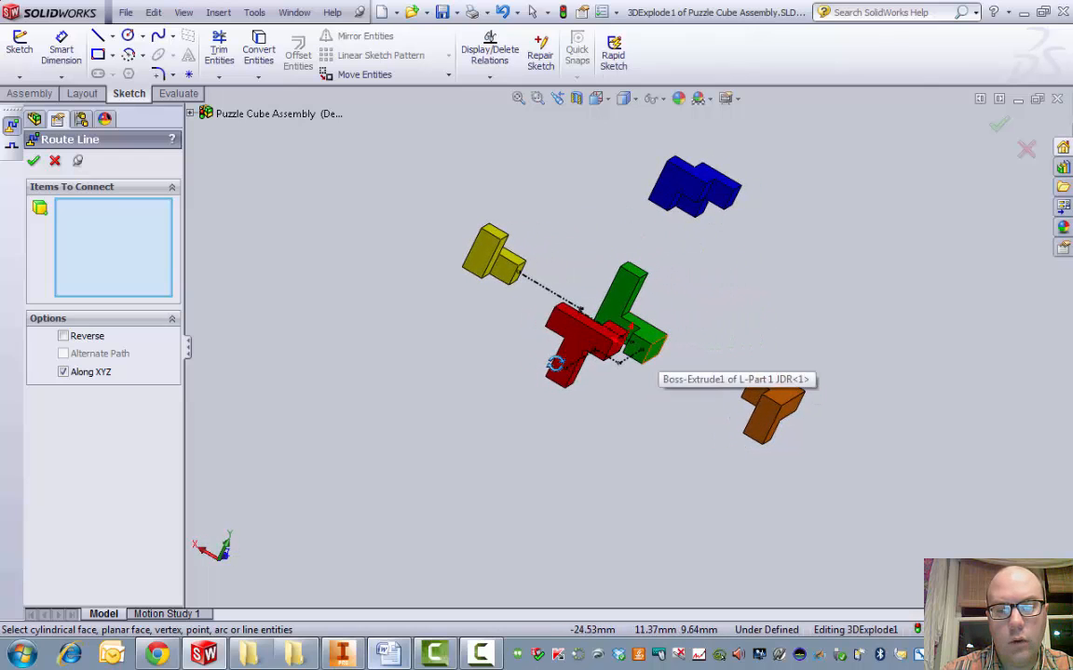
left_click(659, 349)
middle_click_drag(661, 349, 553, 322)
middle_click_drag(555, 363, 555, 363)
scroll(596, 302, "down", 5)
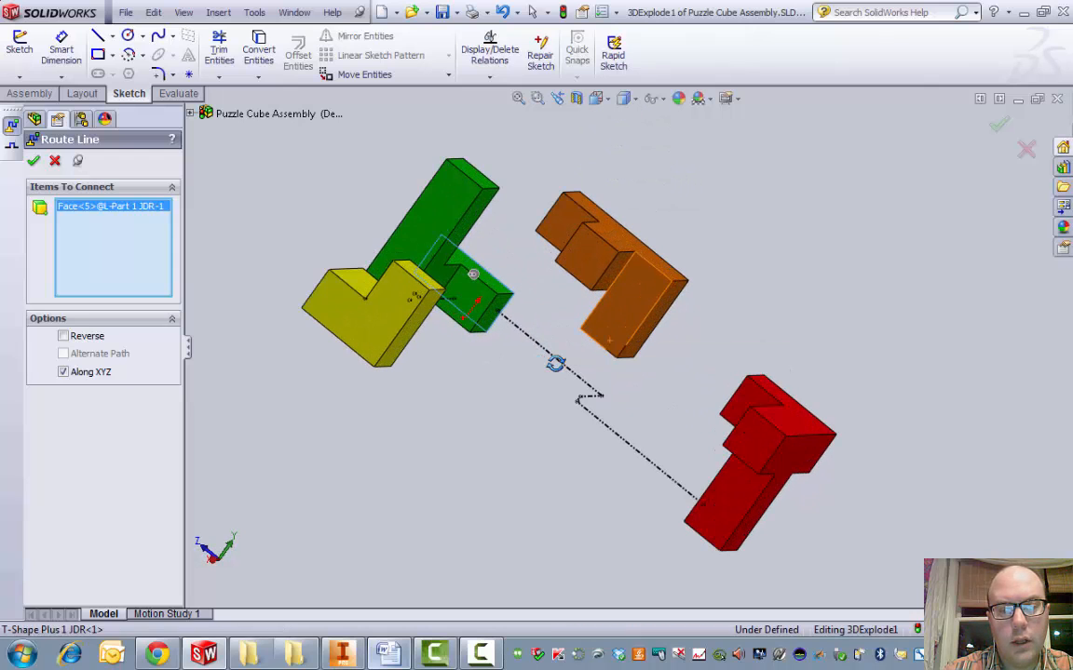
left_click(610, 316)
scroll(610, 315, "up", 1)
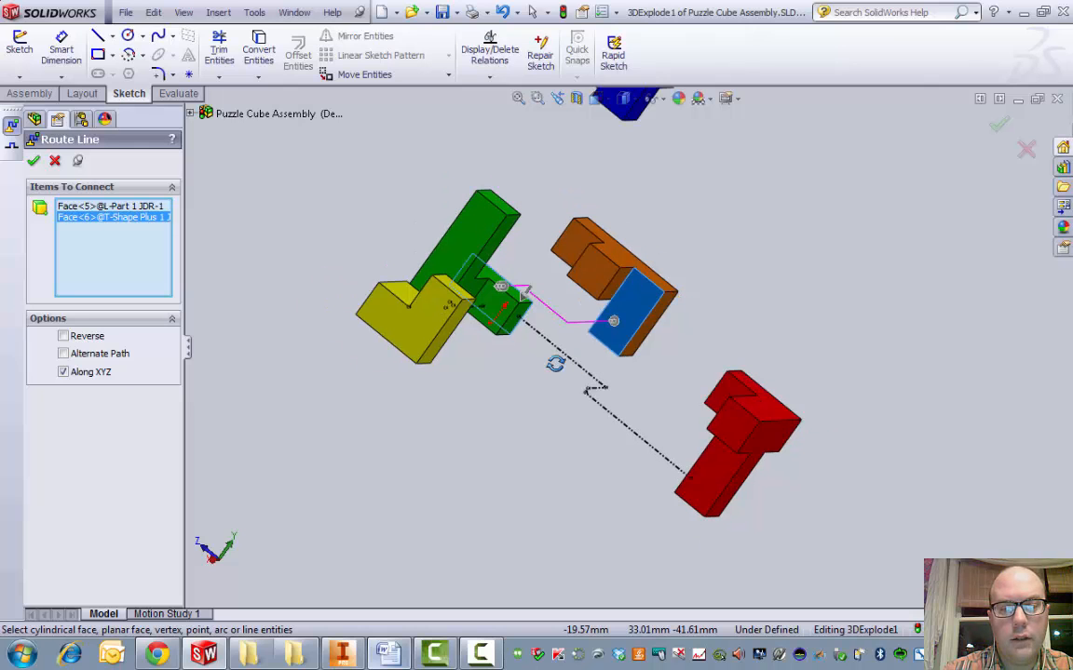
right_click(610, 315)
- Route an explode line from the upper face of the green L-part's foot to the underside of the blue S-part
middle_click_drag(614, 321, 555, 363)
scroll(555, 363, "up", 5)
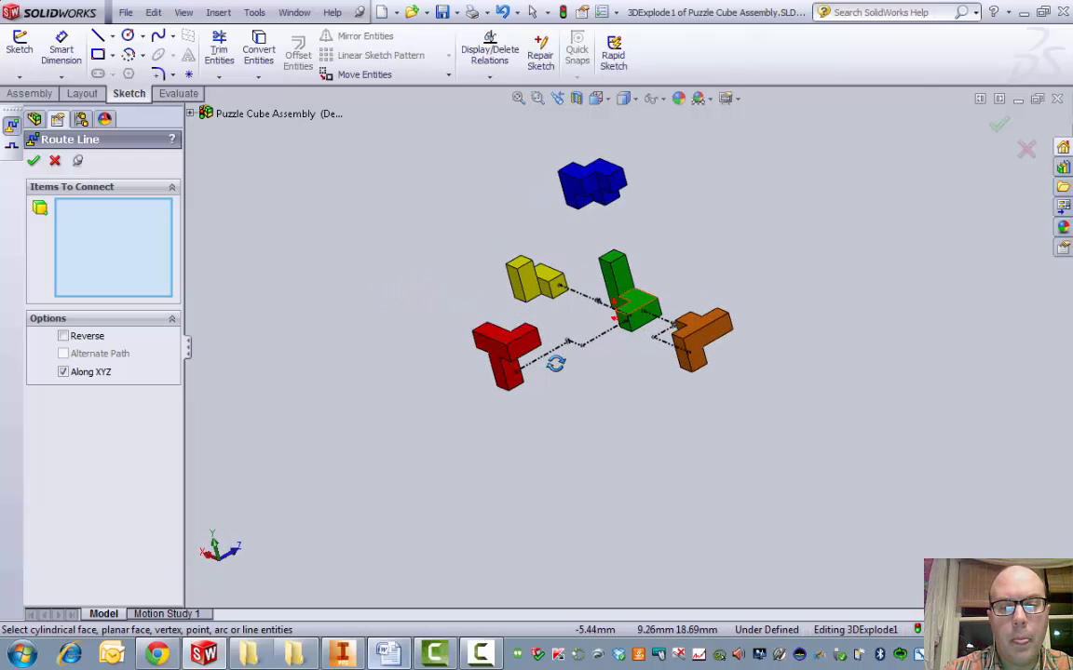
left_click(637, 303)
middle_click_drag(637, 303, 708, 307)
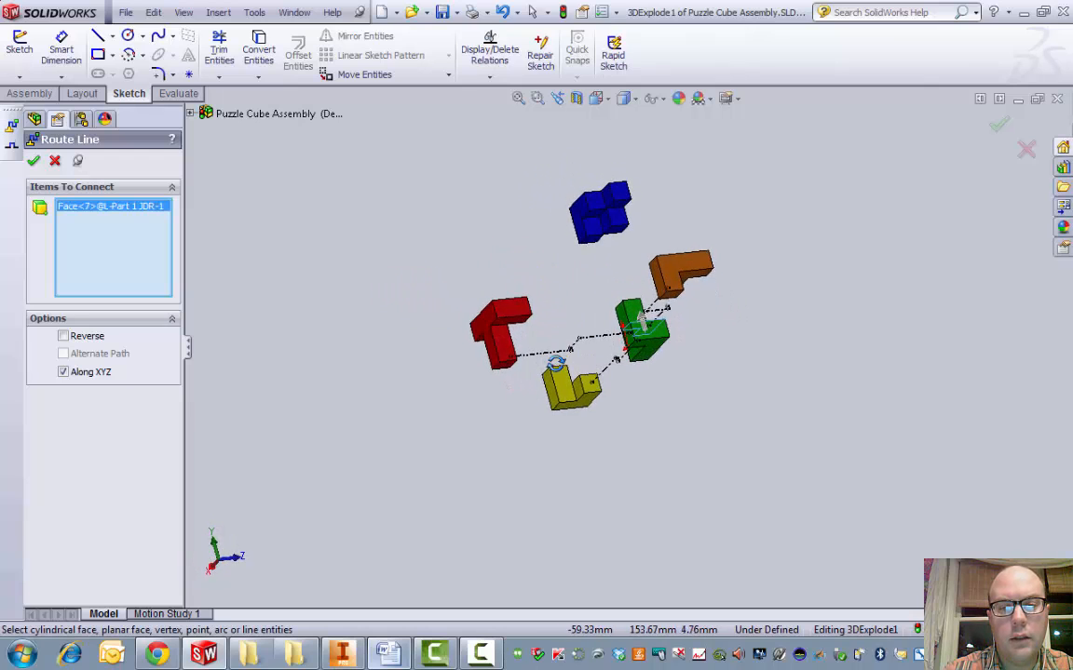
middle_click_drag(555, 363, 556, 364)
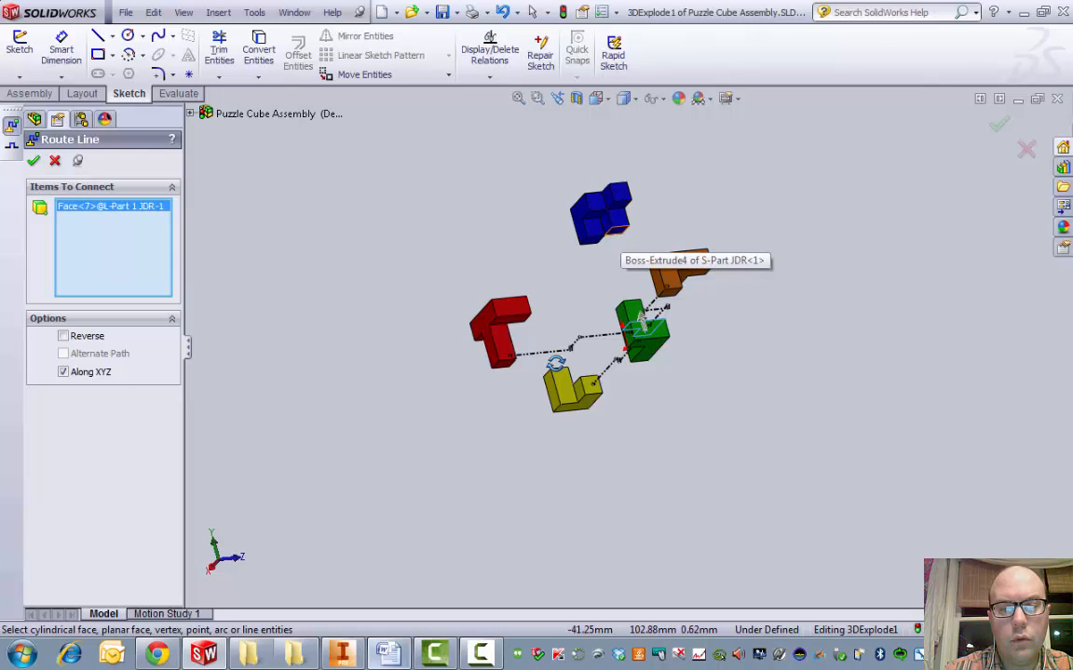
left_click(616, 230)
right_click(617, 232)
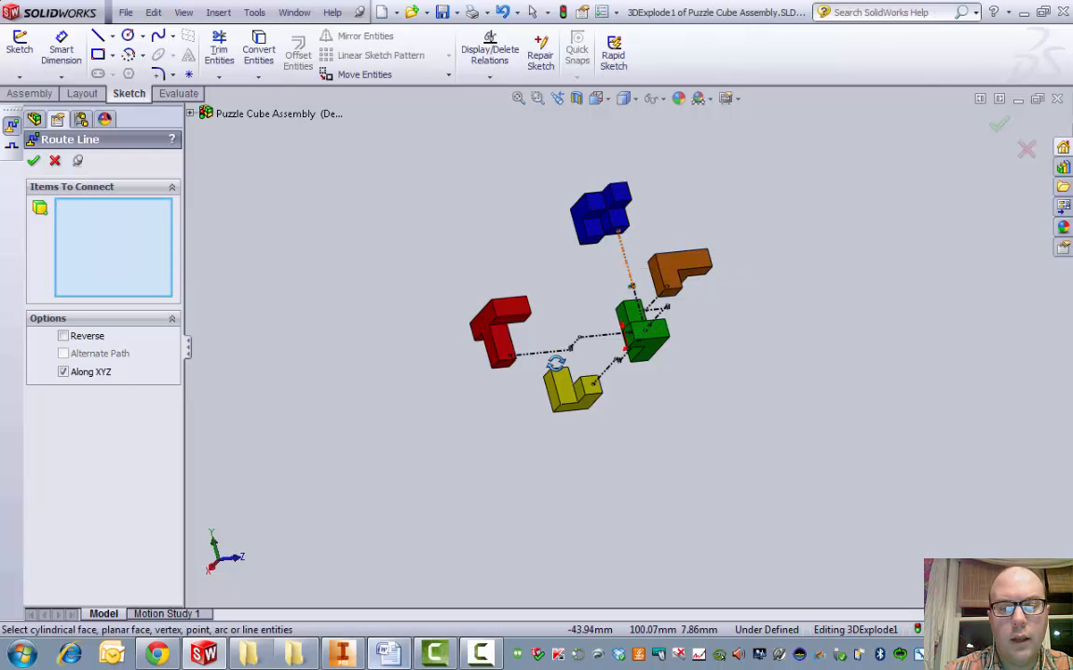
middle_click_drag(671, 266, 791, 322)
middle_click_drag(555, 363, 555, 364)
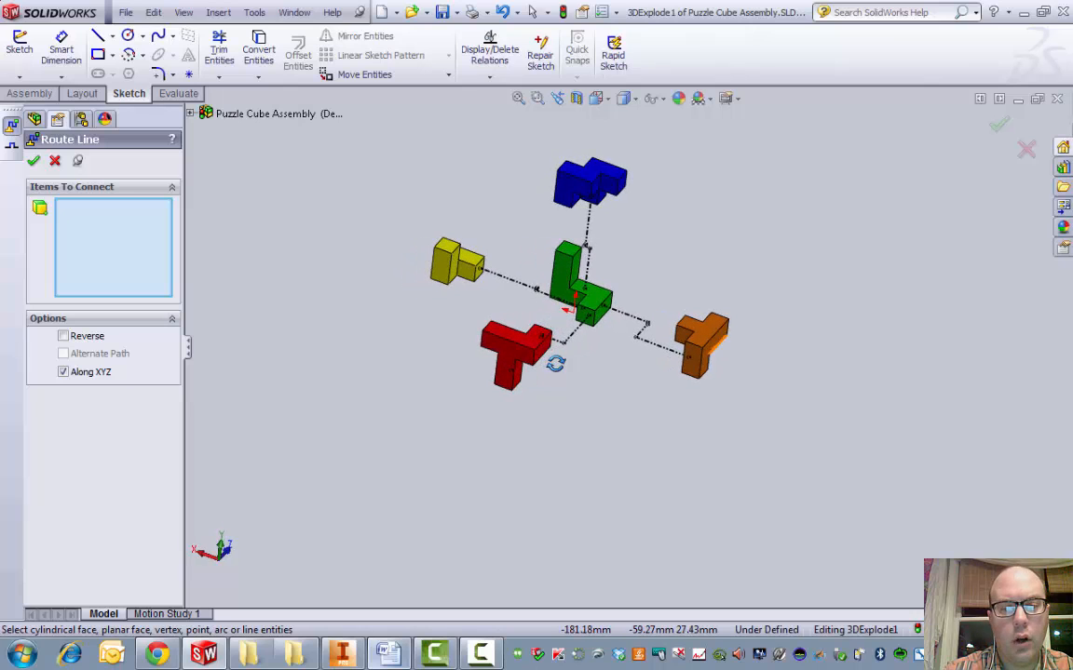
scroll(556, 364, "up", 1)
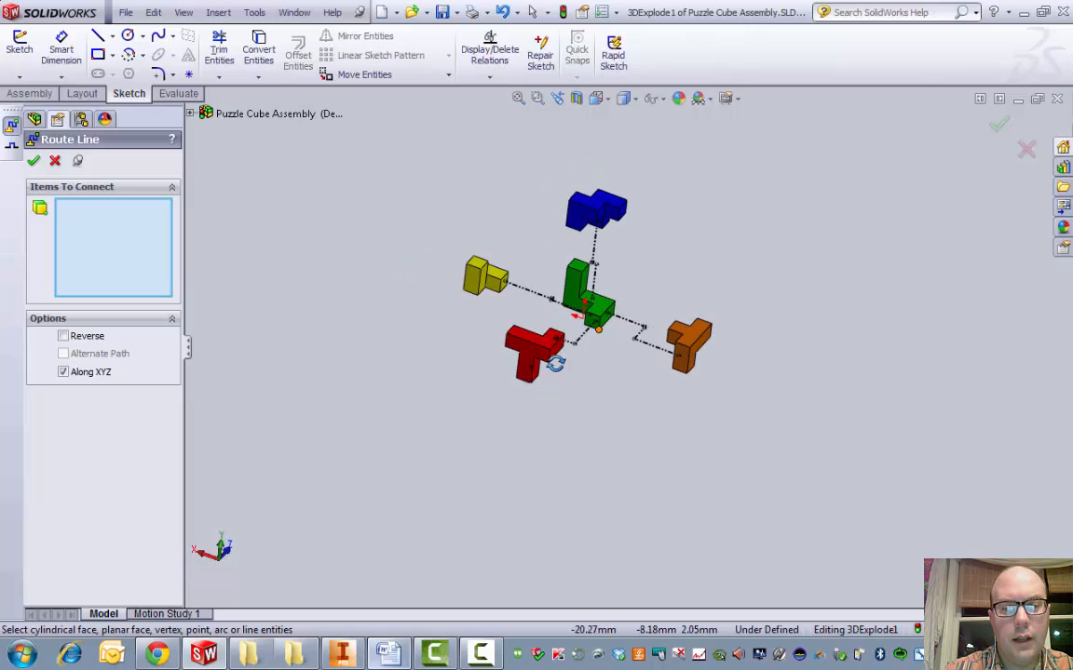
- Accept the explode route lines and finish the Route Line command
scroll(555, 363, "down", 2)
scroll(555, 363, "up", 1)
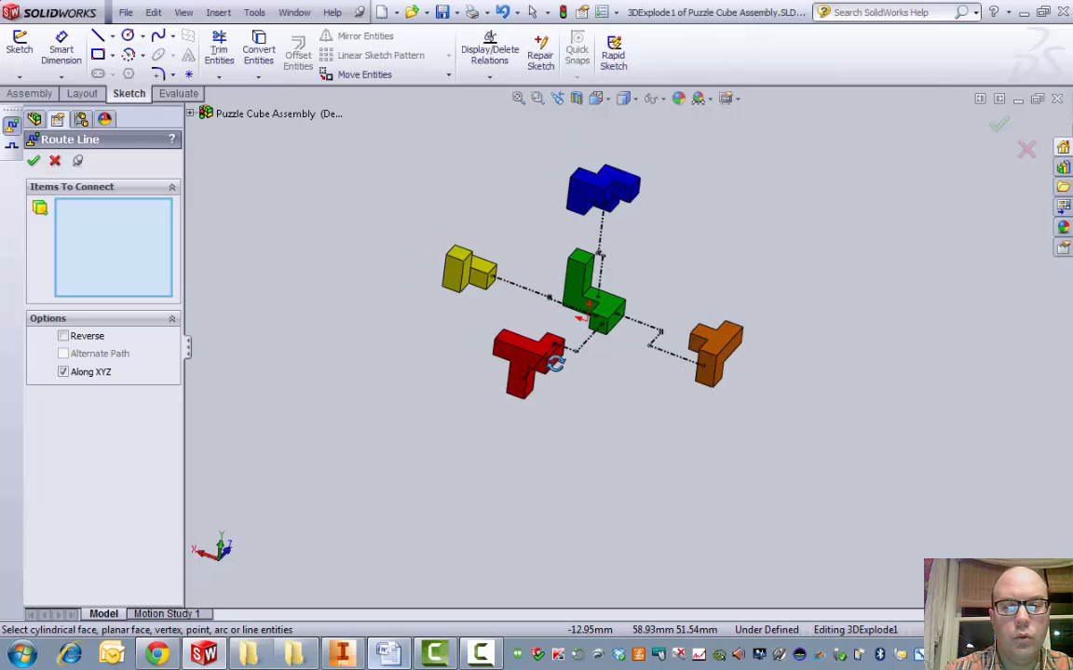
scroll(555, 364, "up", 2)
scroll(556, 364, "down", 3)
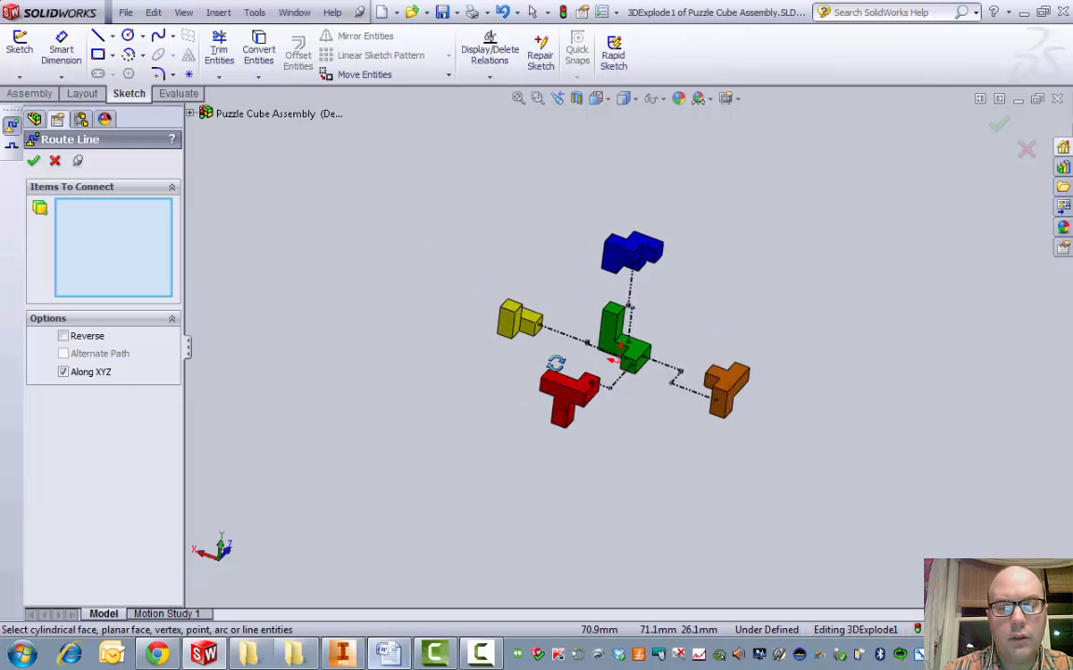
left_click(34, 162)
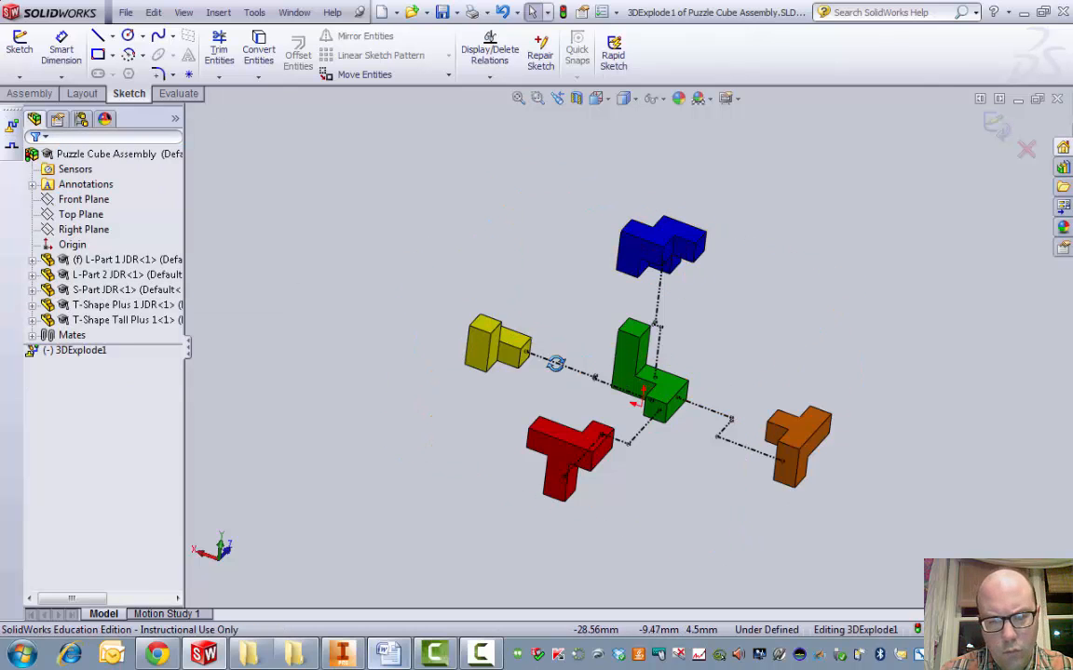
- Show the assembly's configurations, expand Default and collapse its exploded view ExplView1
mouse_move(556, 364)
middle_mouse_down()
mouse_move(540, 363)
mouse_move(557, 363)
middle_mouse_up()
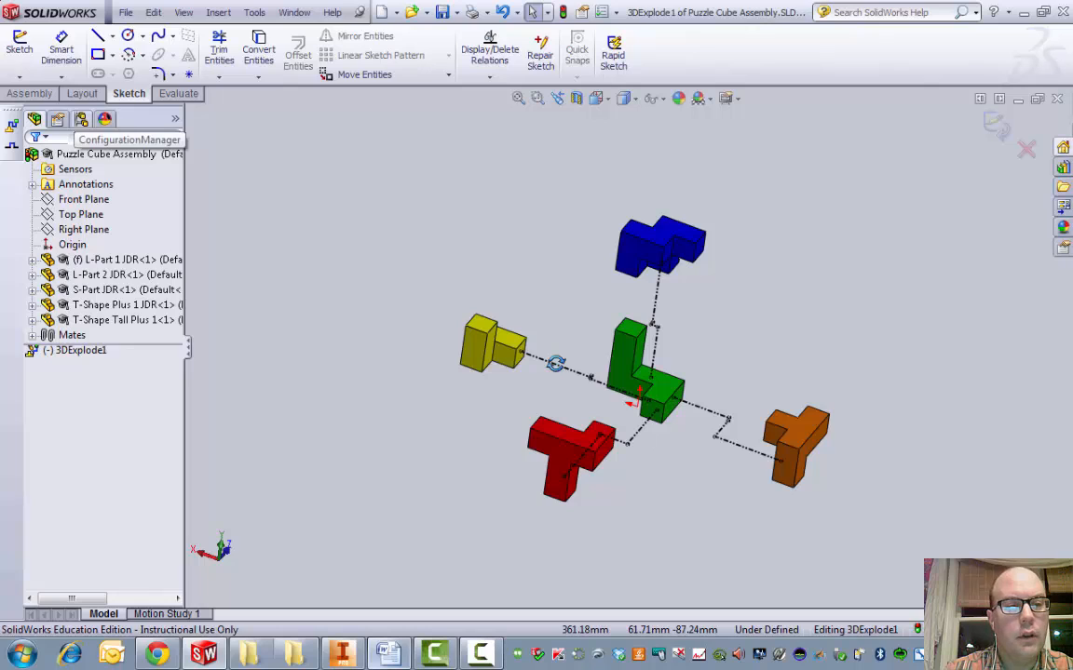
left_click(81, 119)
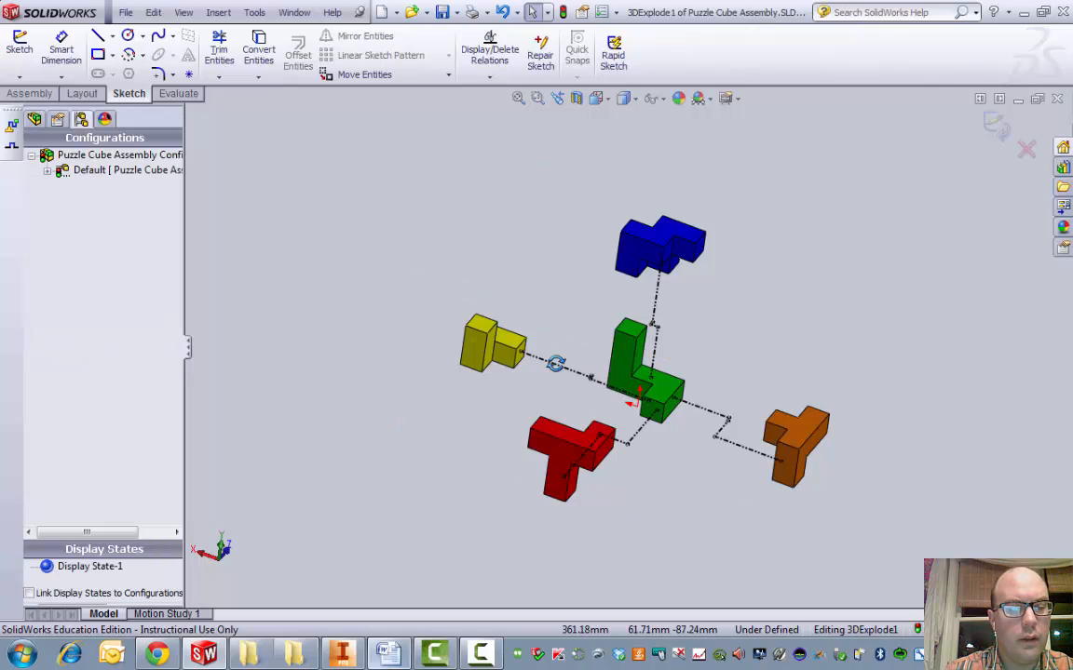
double_click(121, 170)
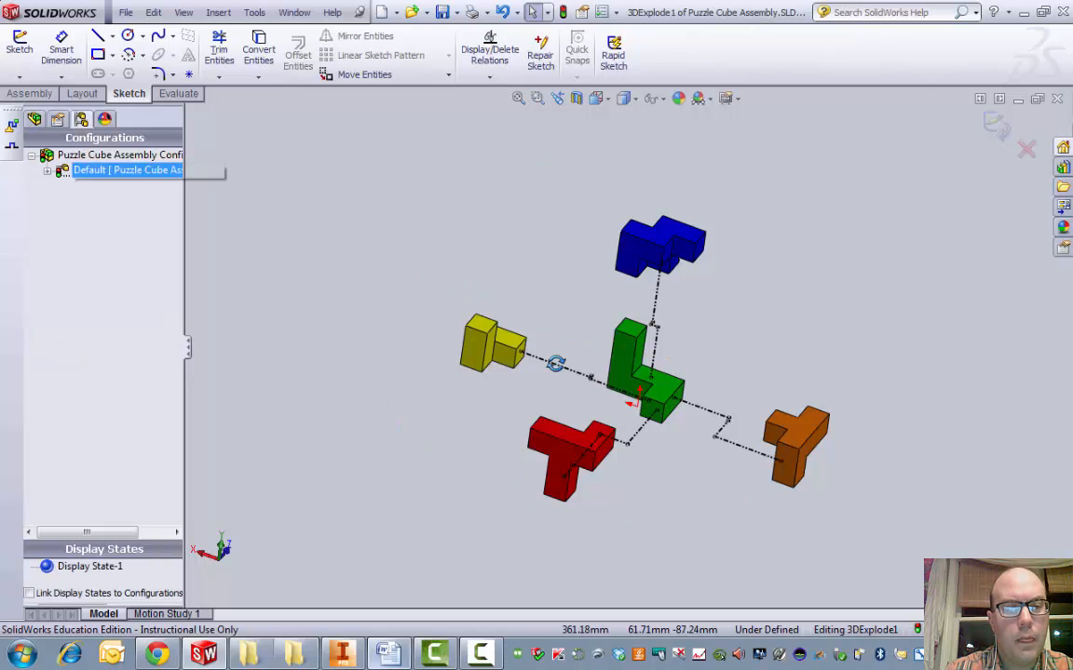
left_click(111, 186)
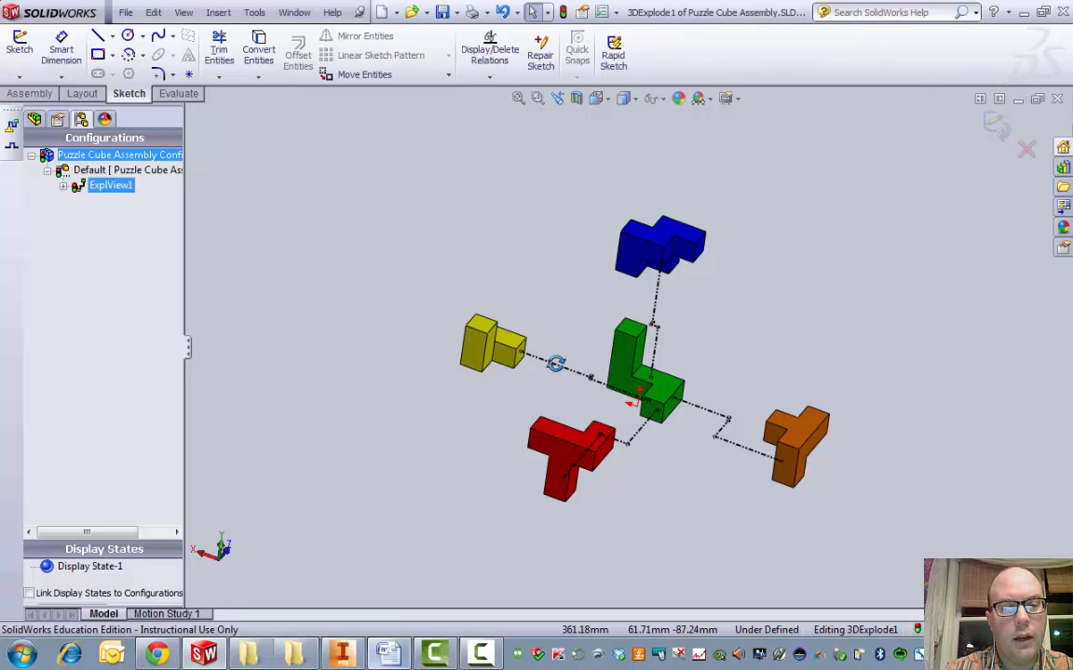
double_click(111, 185)
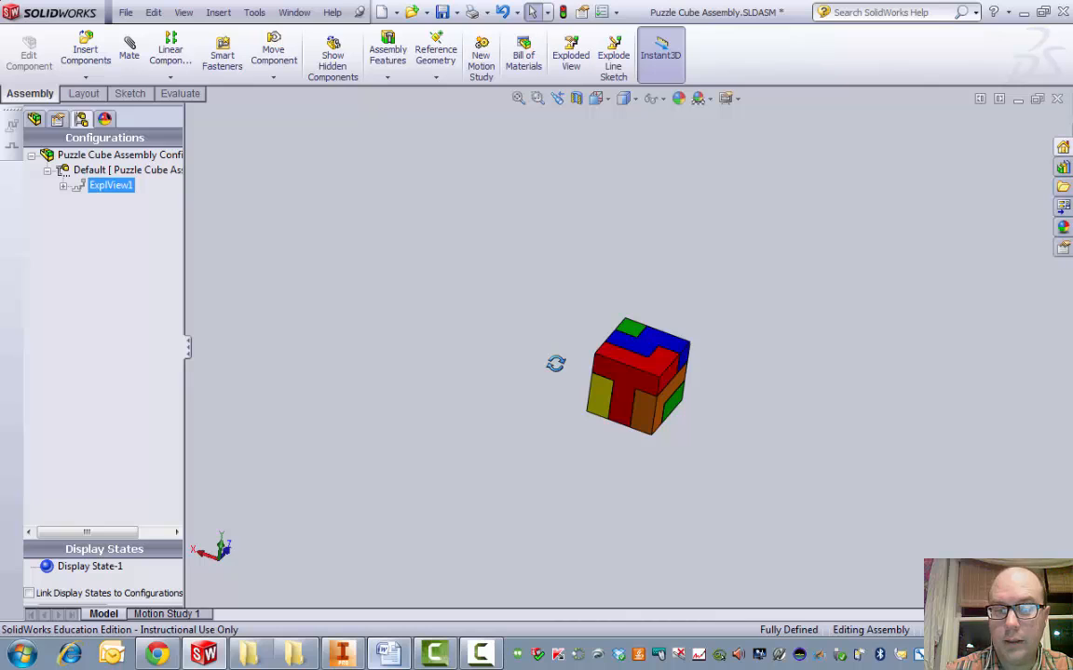
- Switch ExplView1 repeatedly between its exploded and collapsed states, ending with the parts exploded
double_click(111, 185)
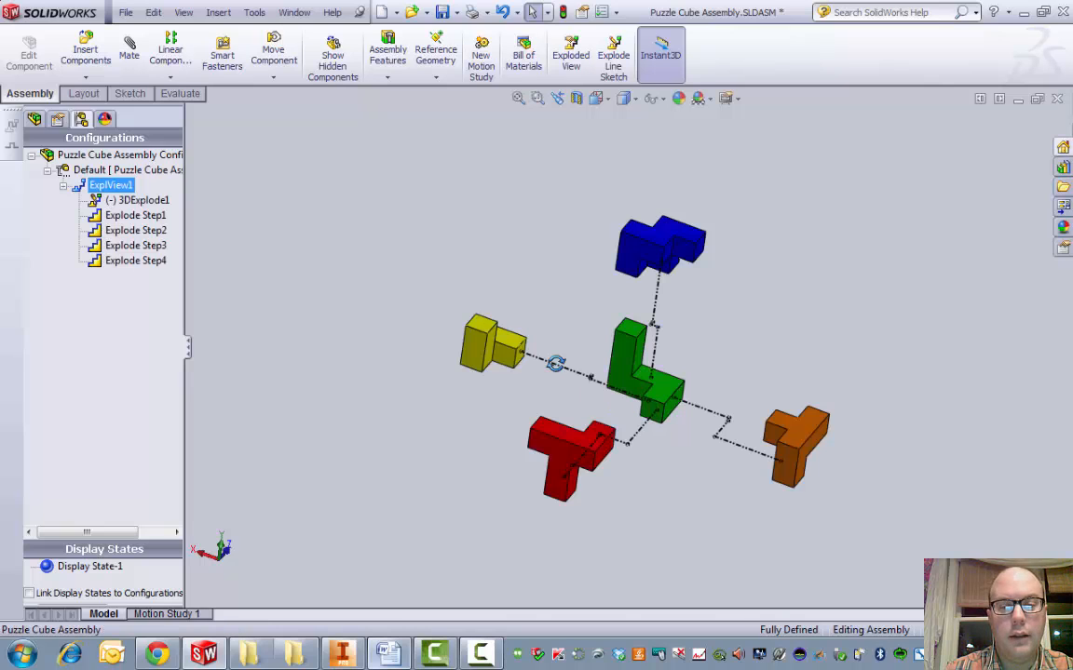
double_click(111, 185)
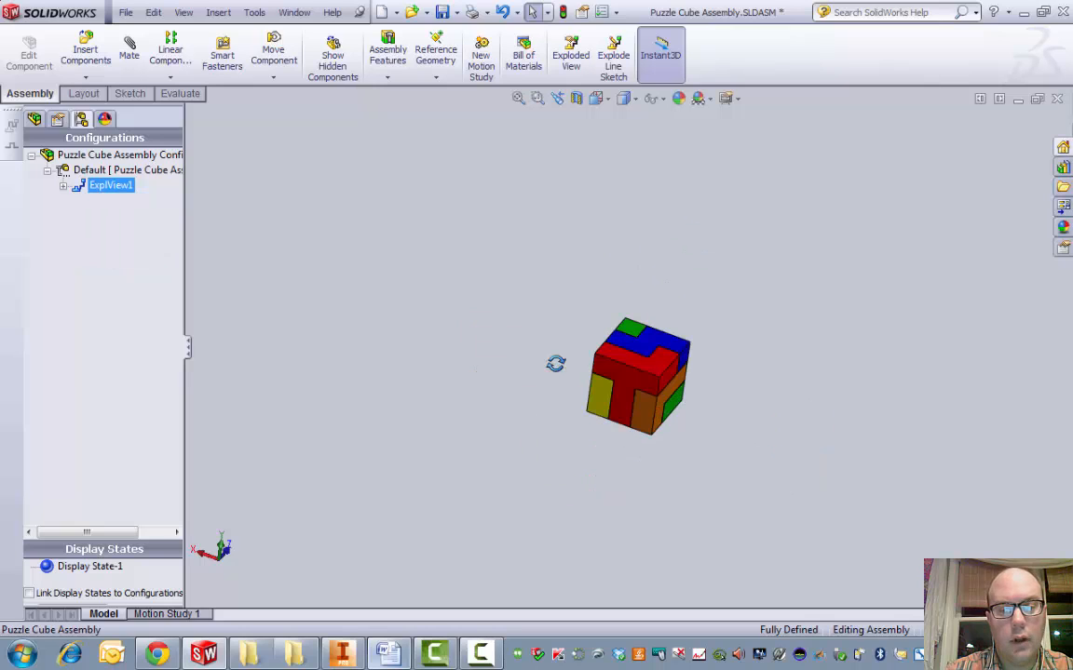
double_click(111, 185)
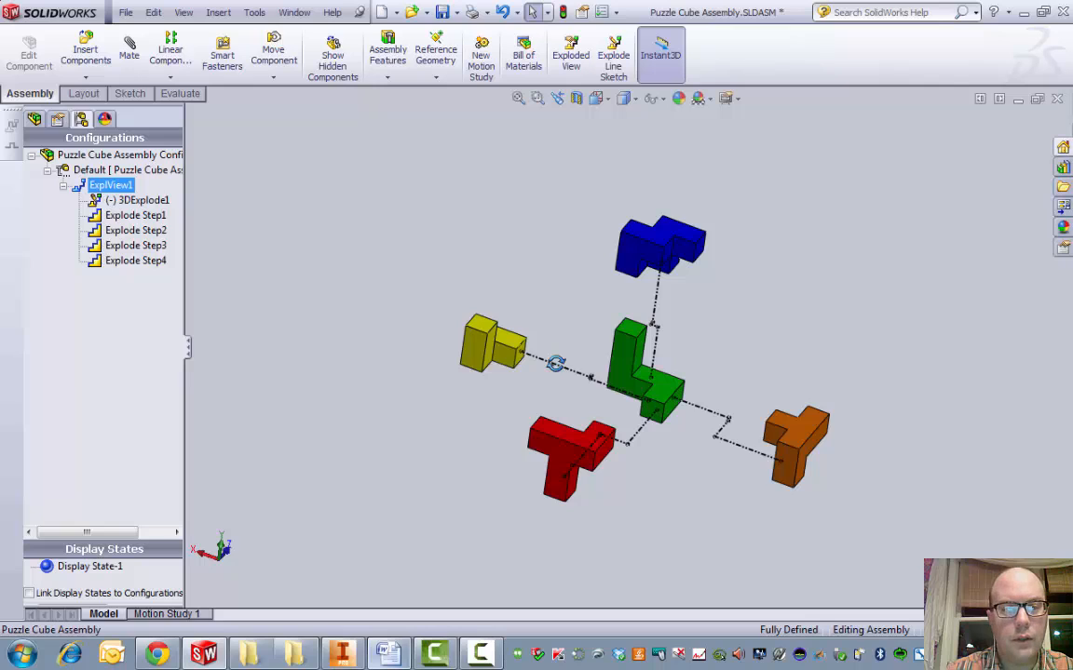
double_click(111, 185)
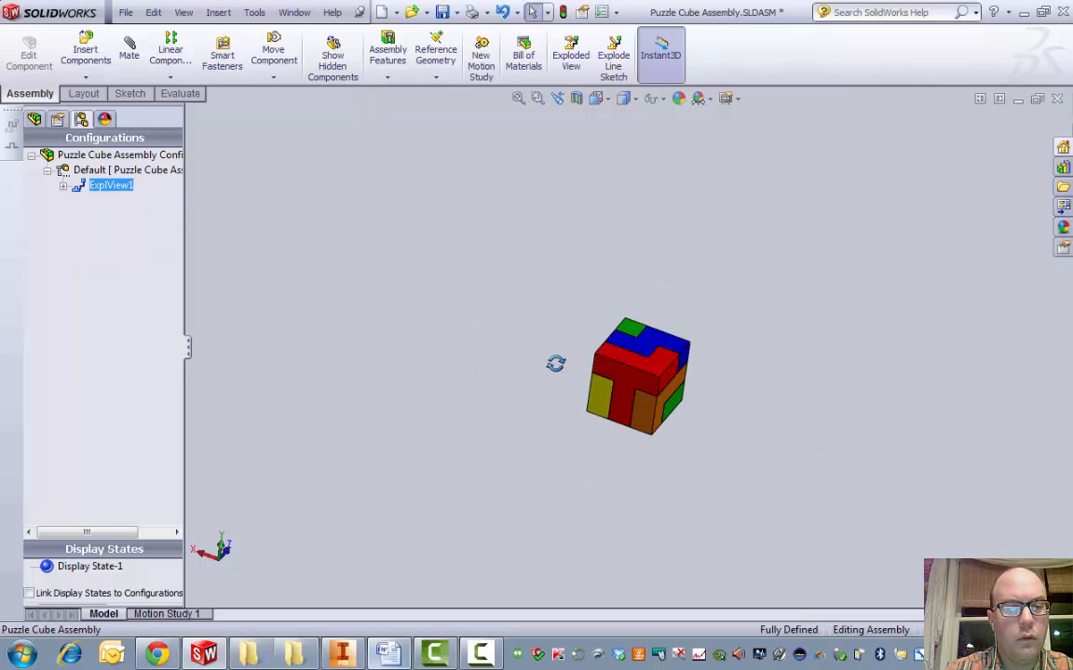
double_click(111, 186)
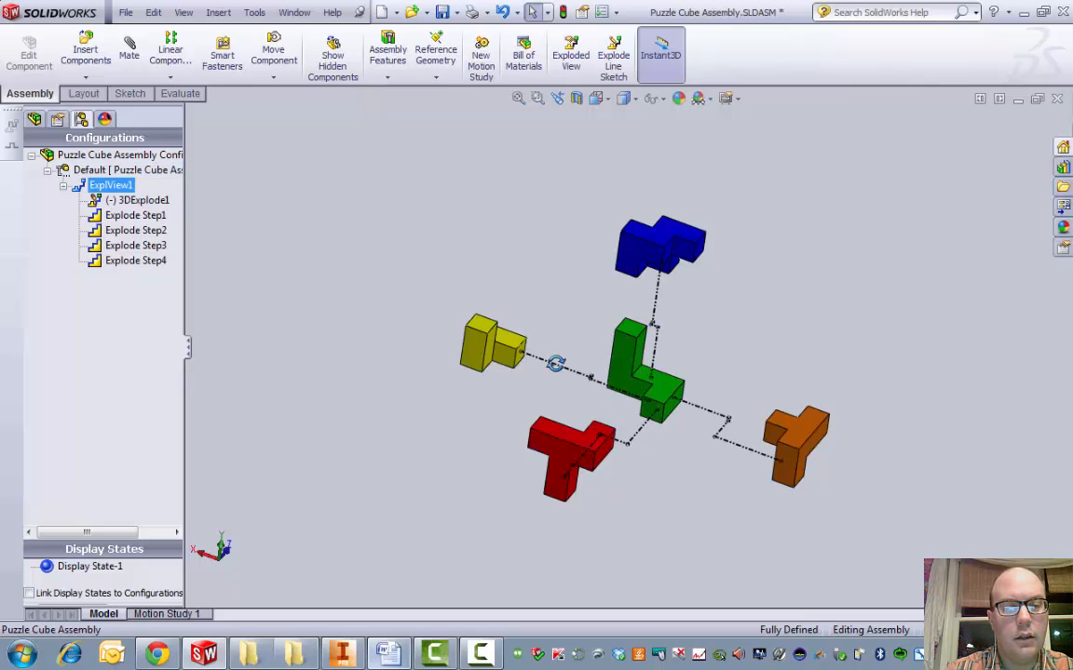
- Run Animate collapse on ExplView1 and move the Animation Controller into the empty area of the graphics view
right_click(97, 187)
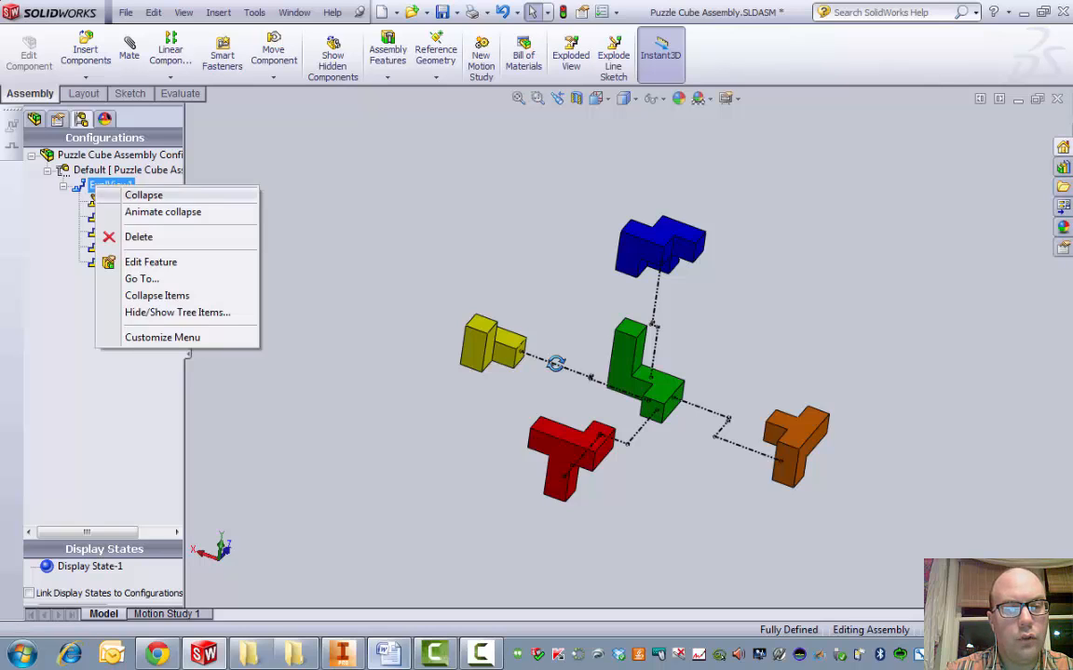
left_click(161, 212)
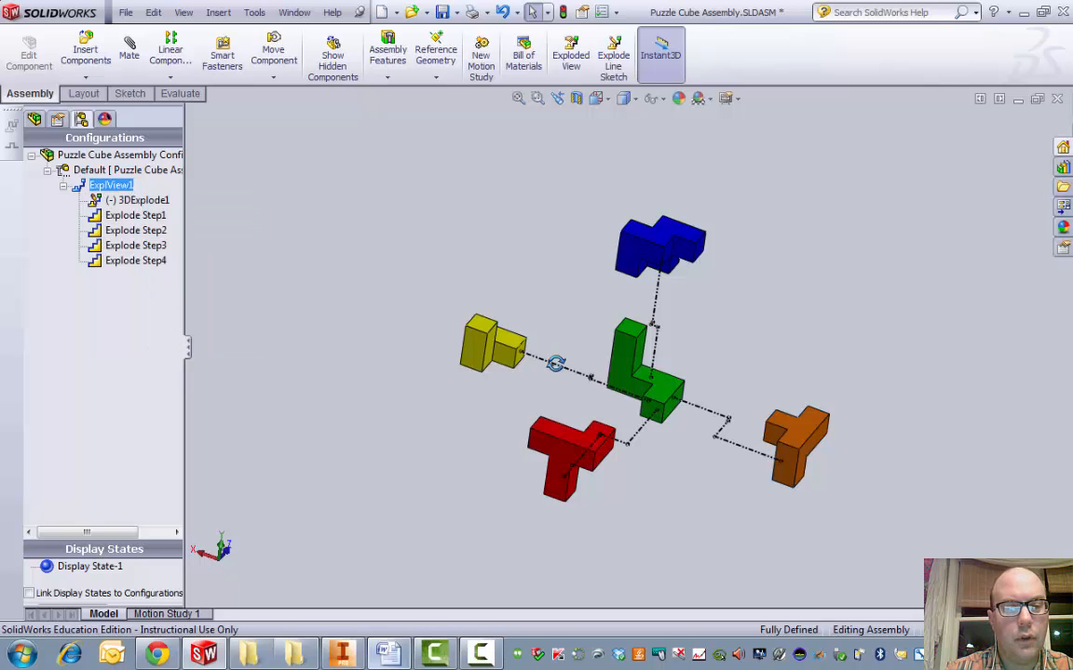
right_click(103, 185)
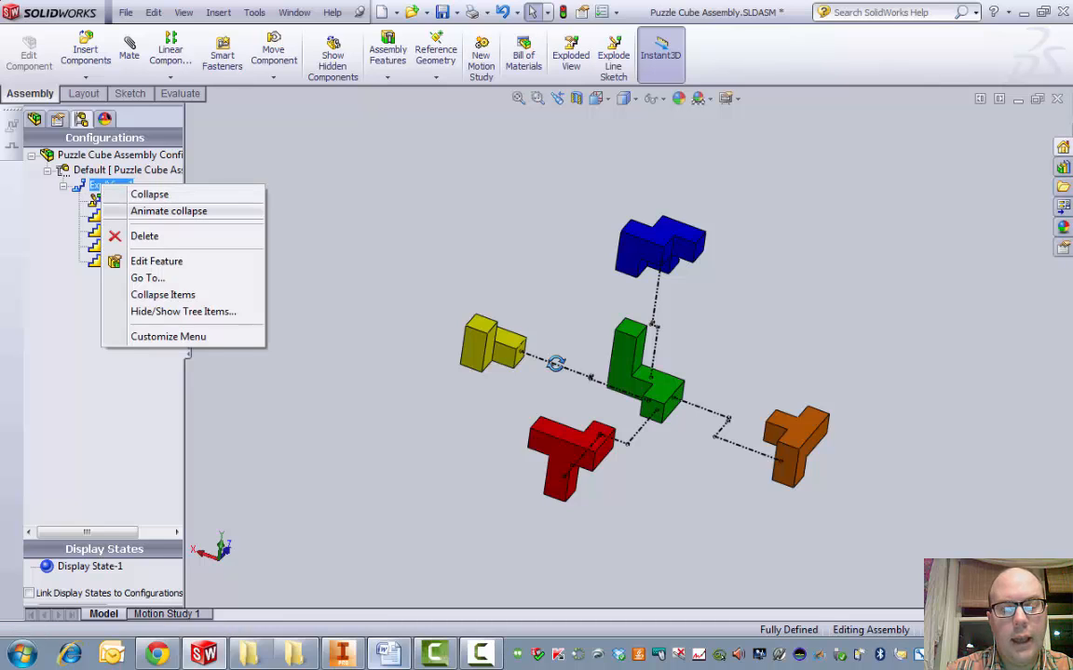
left_click(169, 210)
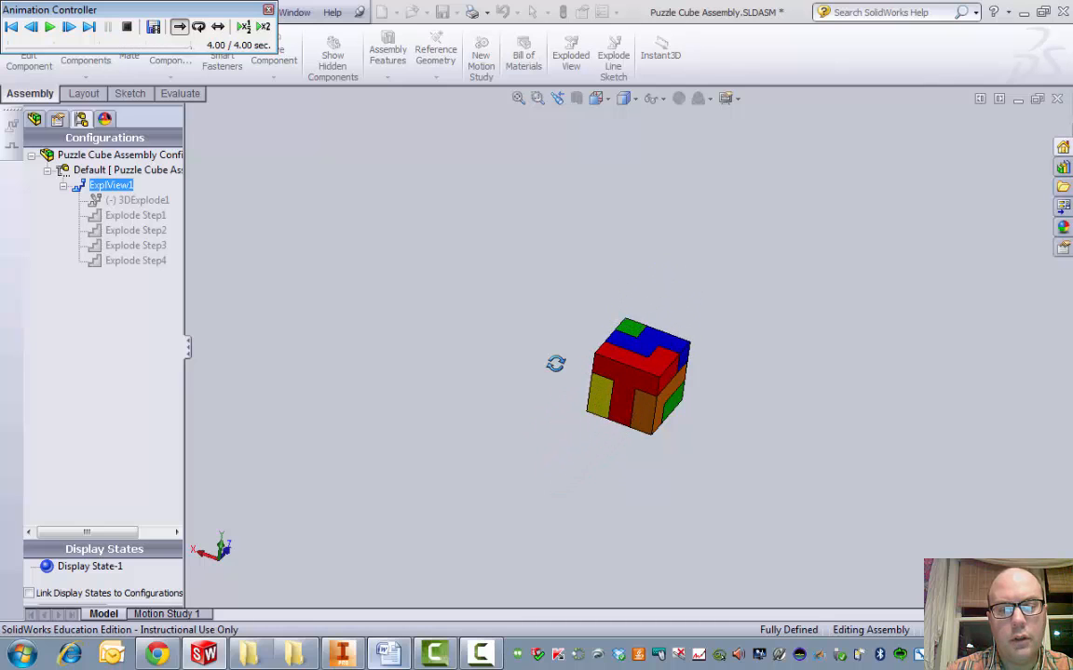
left_click_drag(56, 10, 285, 198)
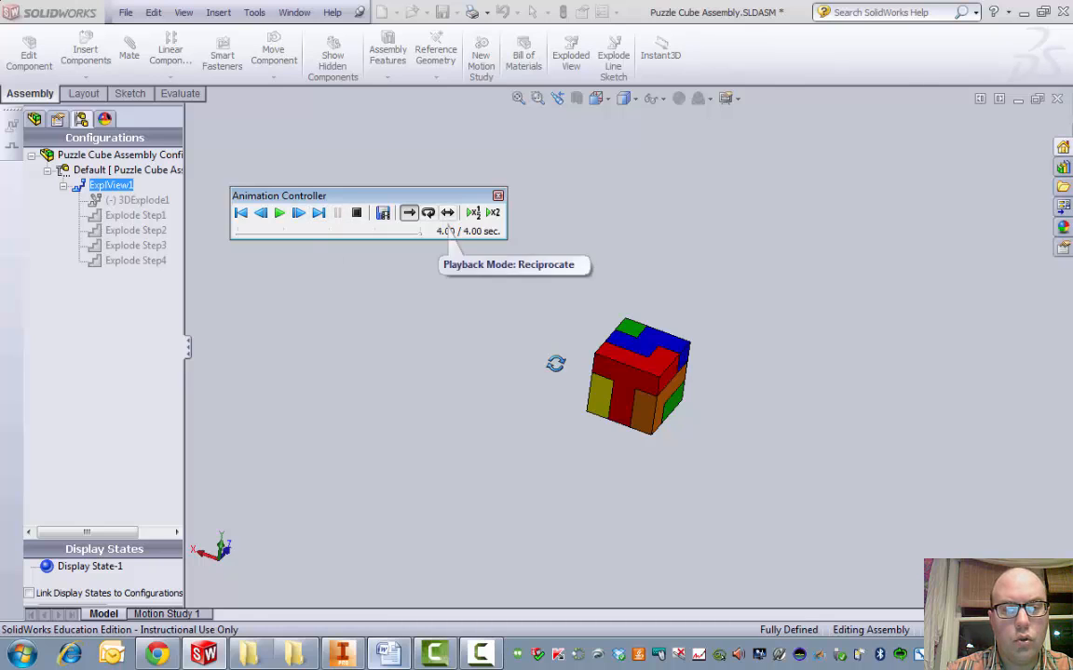
- Rewind the collapse animation to its start, set playback to half speed and play it
left_click(242, 214)
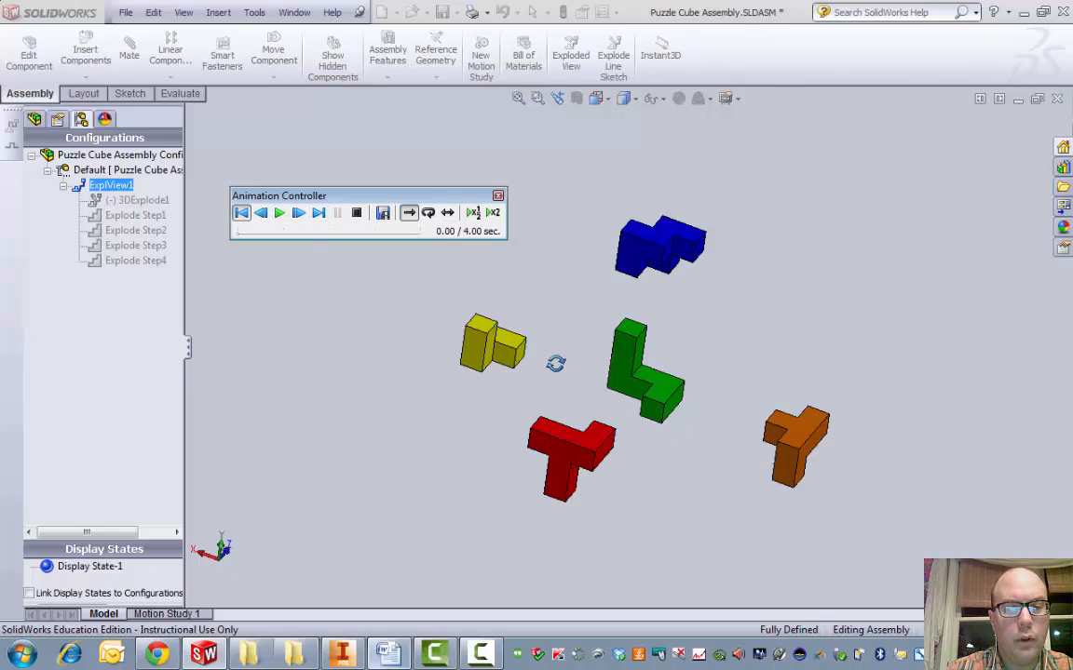
left_click(473, 213)
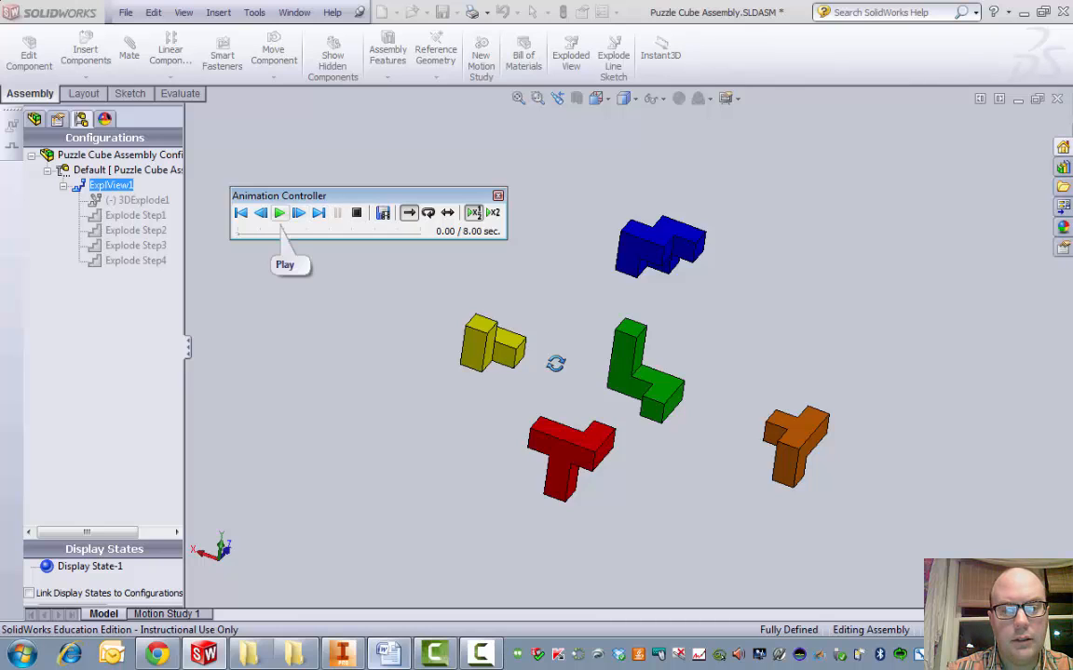
left_click(280, 212)
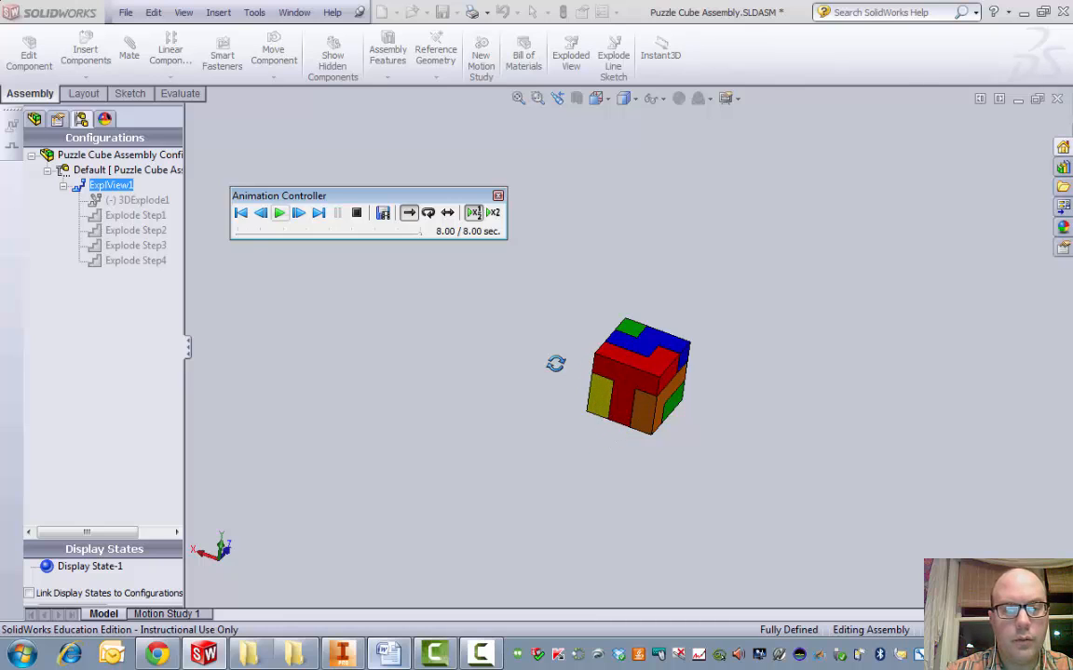
- Return the animation to its start and begin saving it with the file name Puzzle Cube Assembly v2.avi
left_click(240, 214)
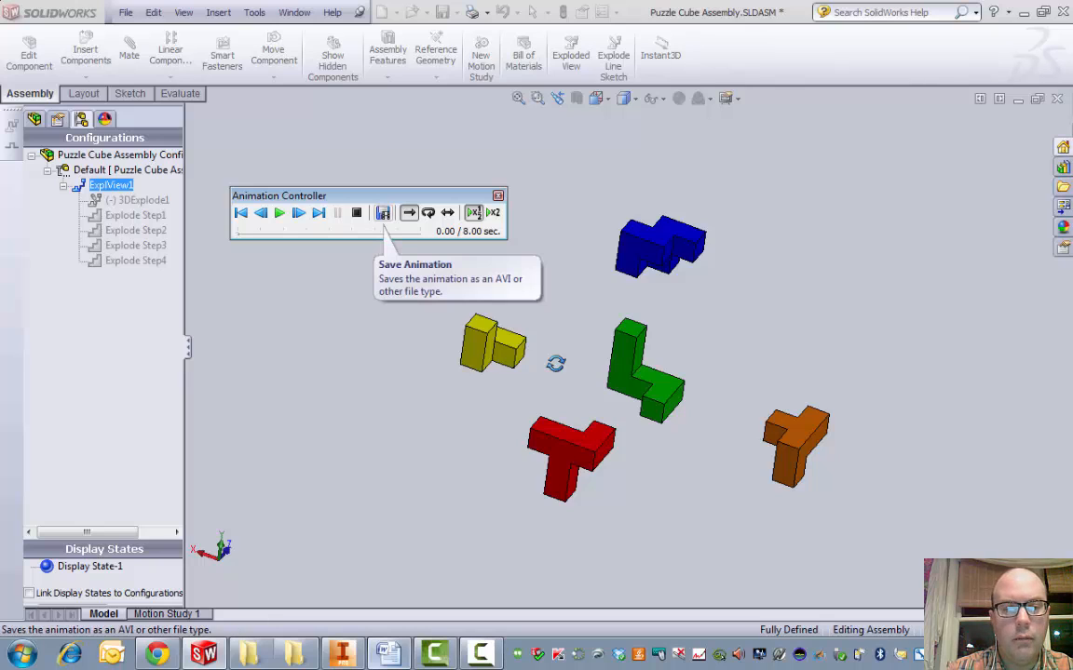
left_click(382, 213)
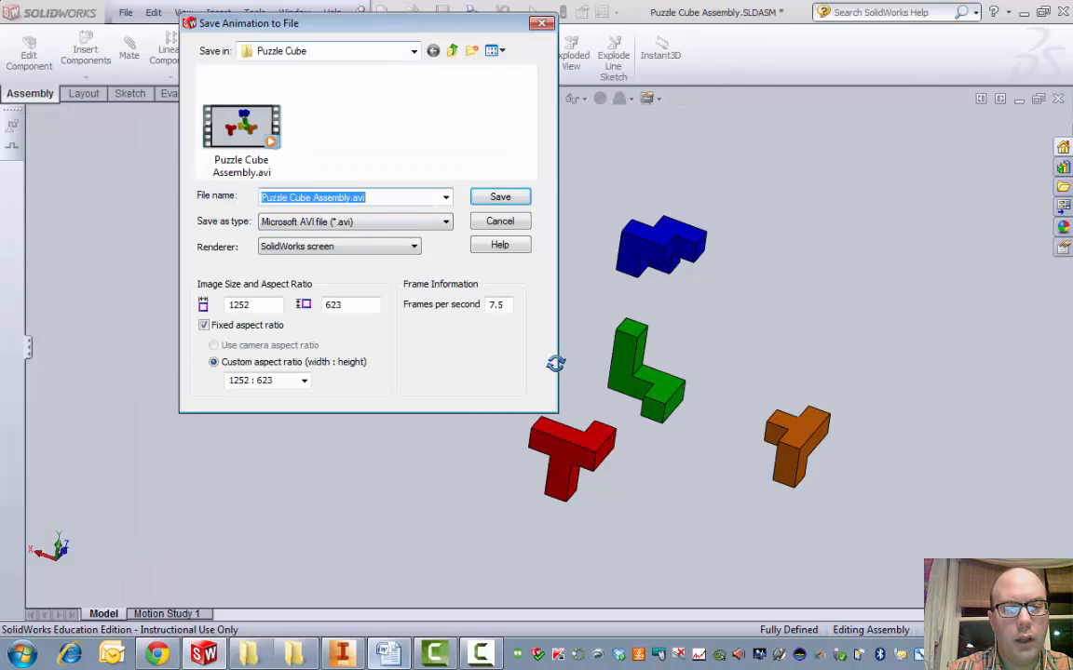
key("Right")
key("Left")
key("Left")
key("Left")
key("Left")
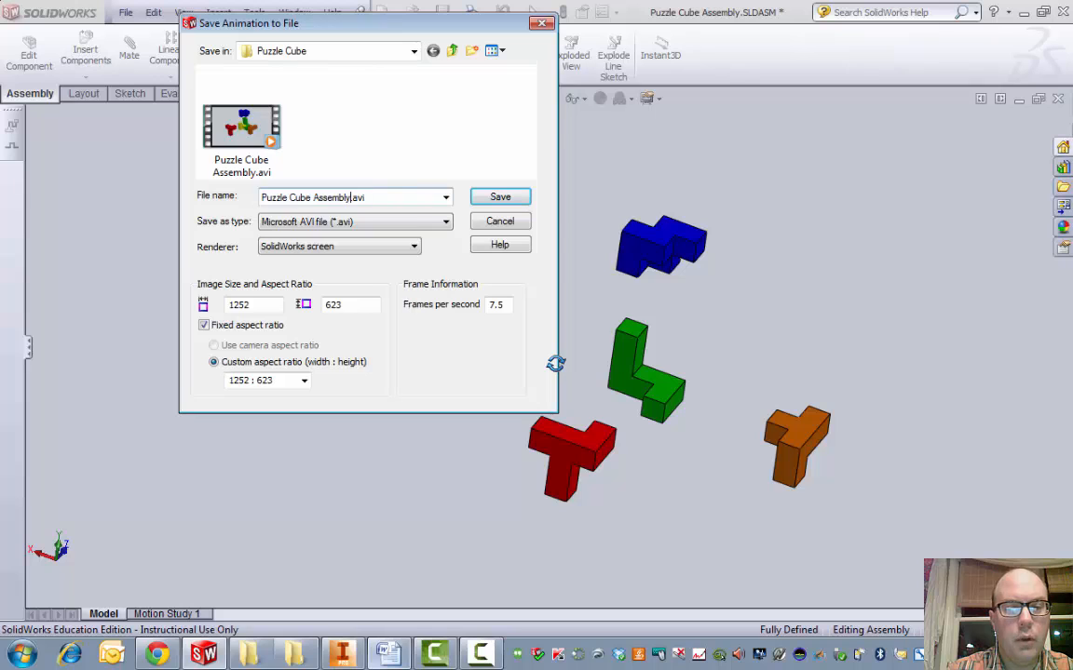
type("v2")
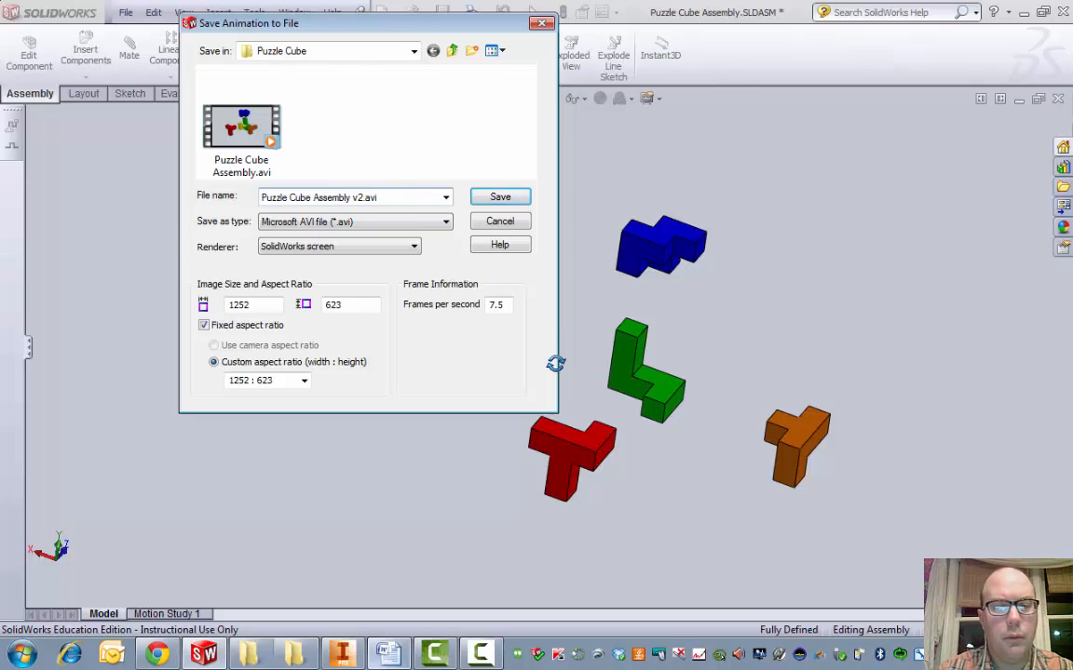
- Keep the Microsoft AVI file type and SolidWorks screen renderer, and save the animation in the Puzzle Cube folder
key("Tab")
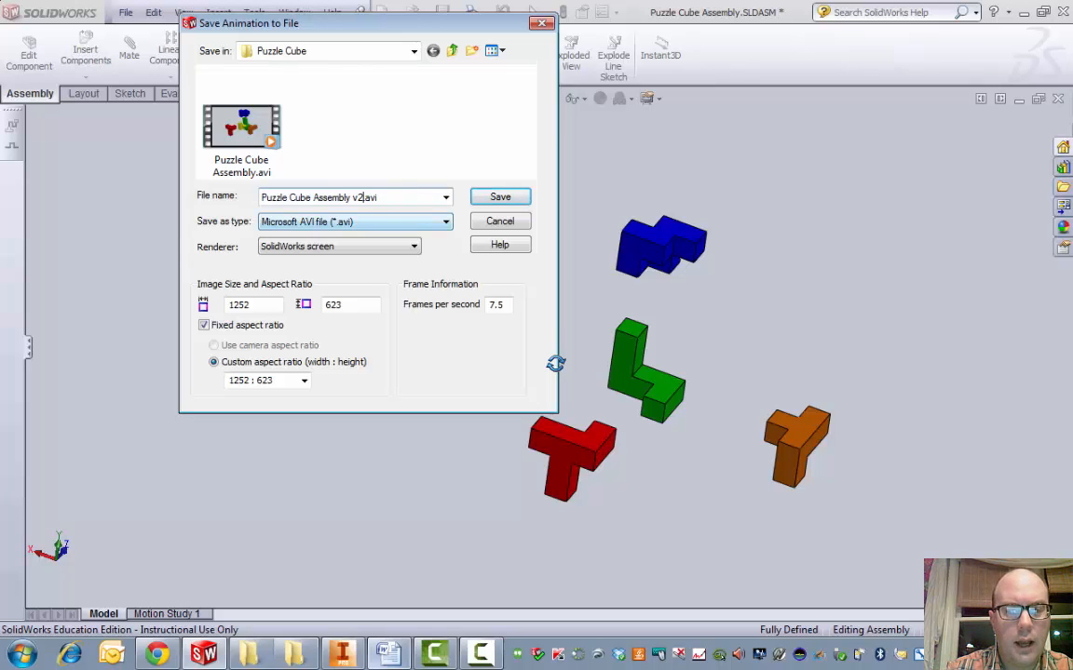
key("alt+Down")
key("Return")
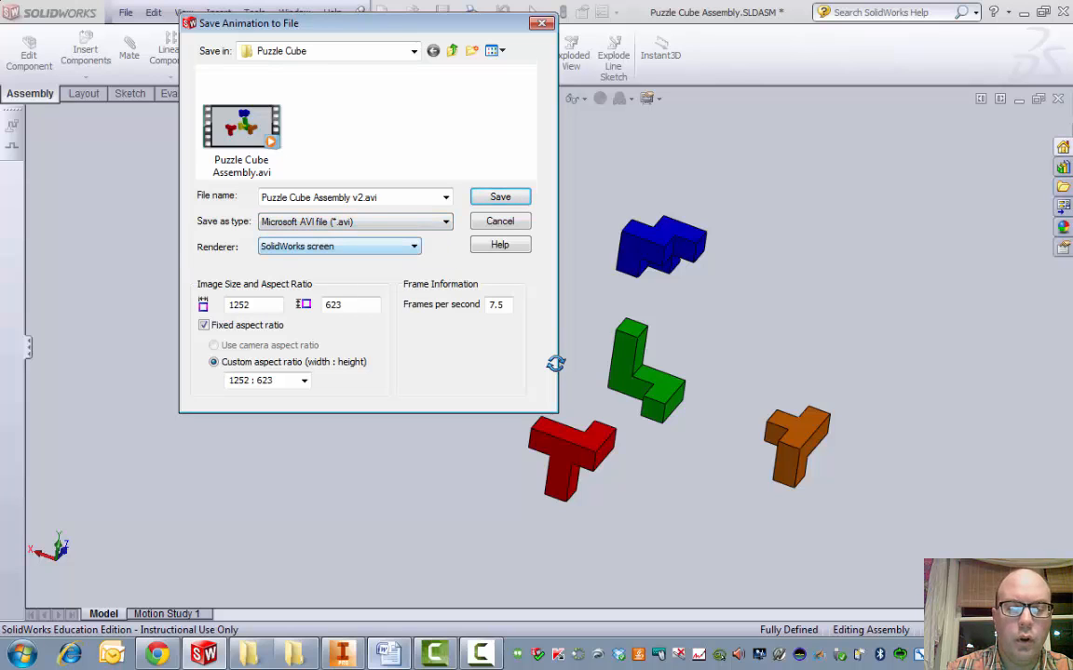
key("Tab")
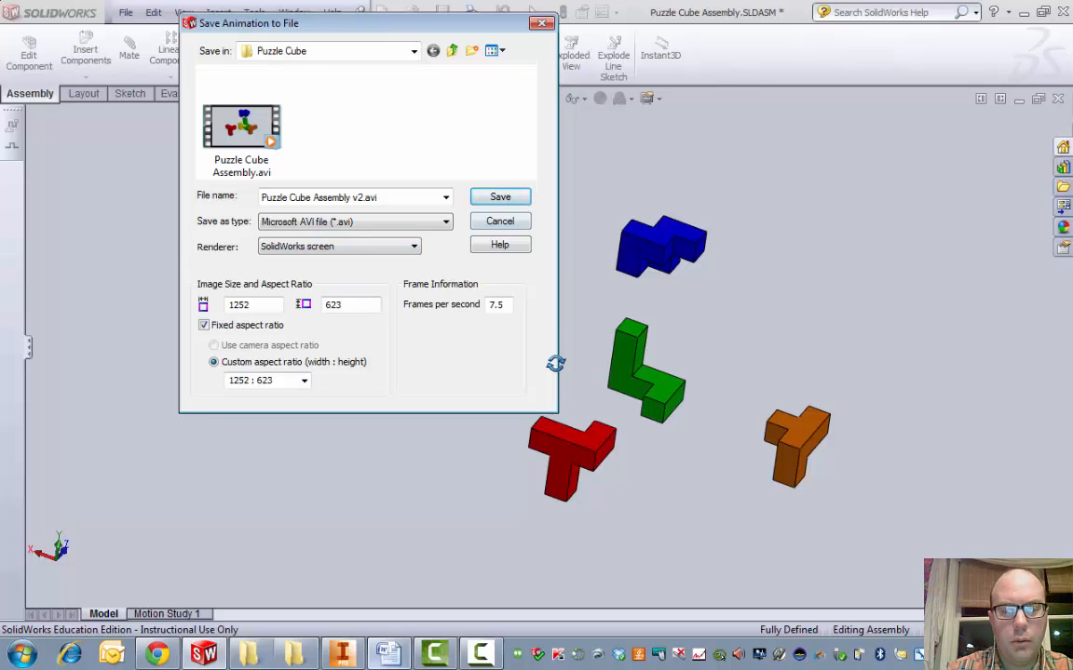
key("Tab")
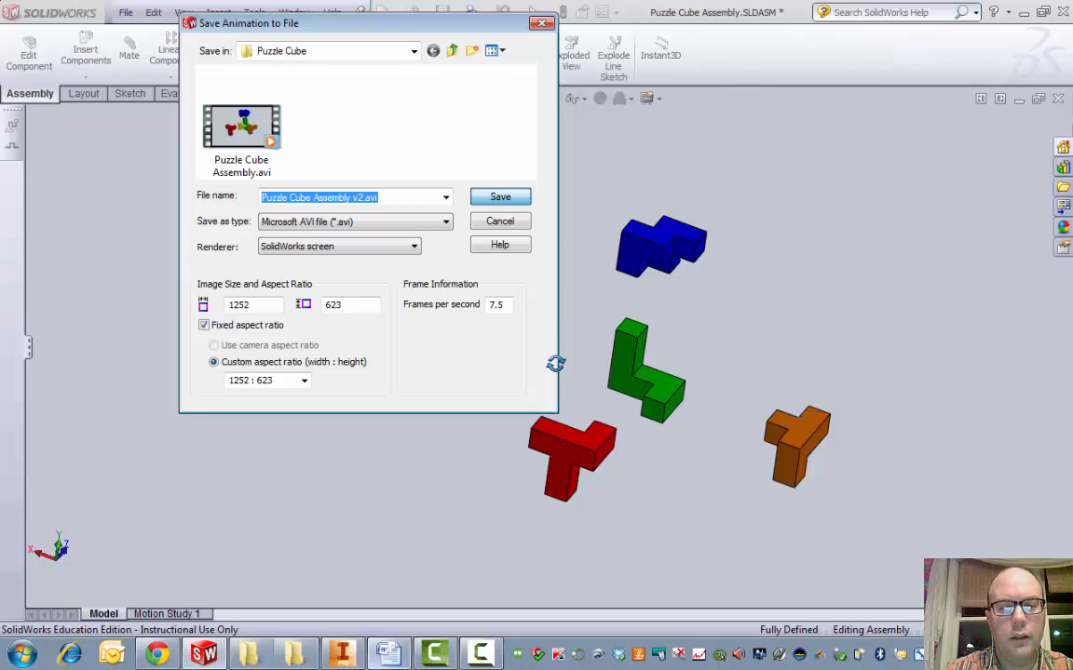
key("Return")
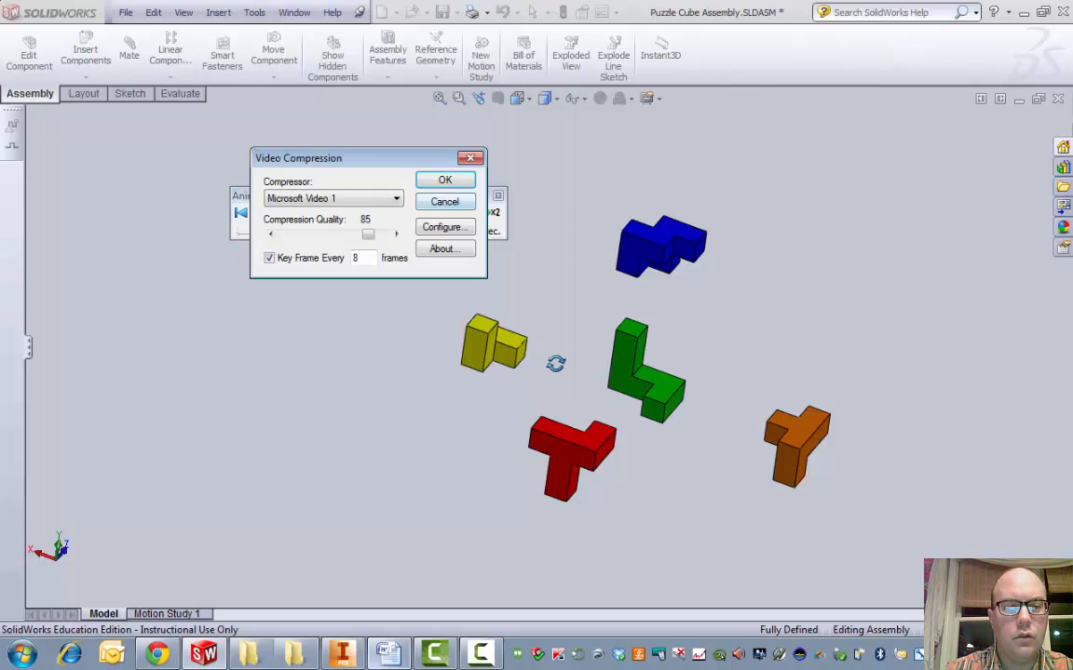
- Keep Microsoft Video 1 as the compressor at quality 85 and record the animation file
key("alt+Down")
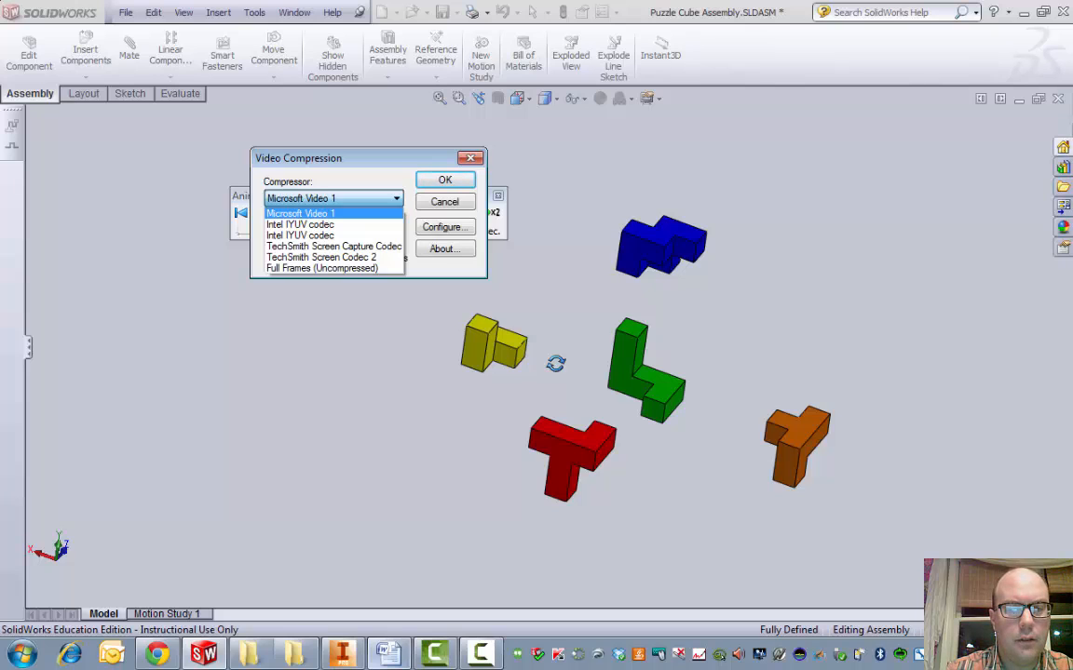
key("Return")
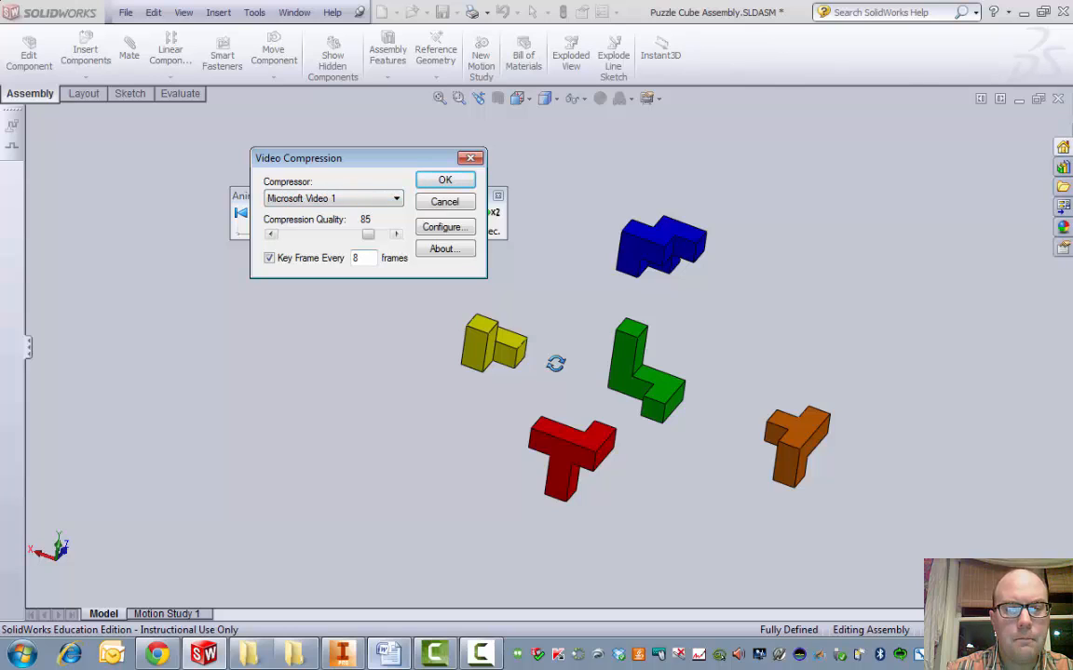
key("Return")
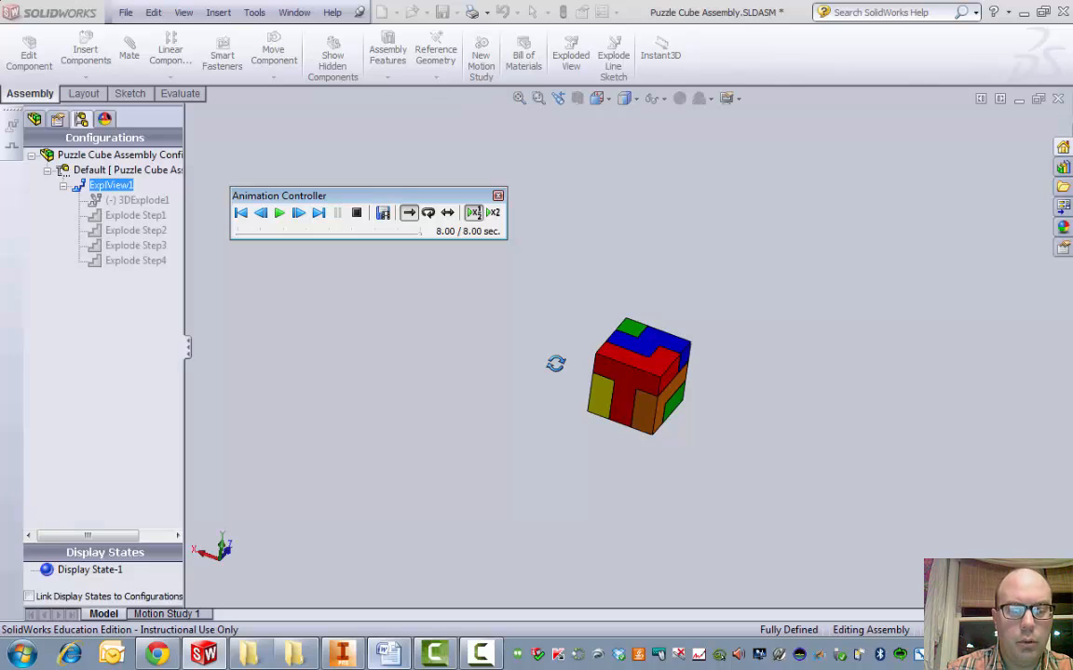
- Switch to Windows Explorer, go to the Puzzle Cube folder under IED Curriculum, and play Puzzle Cube Assembly v2.avi
left_click(249, 654)
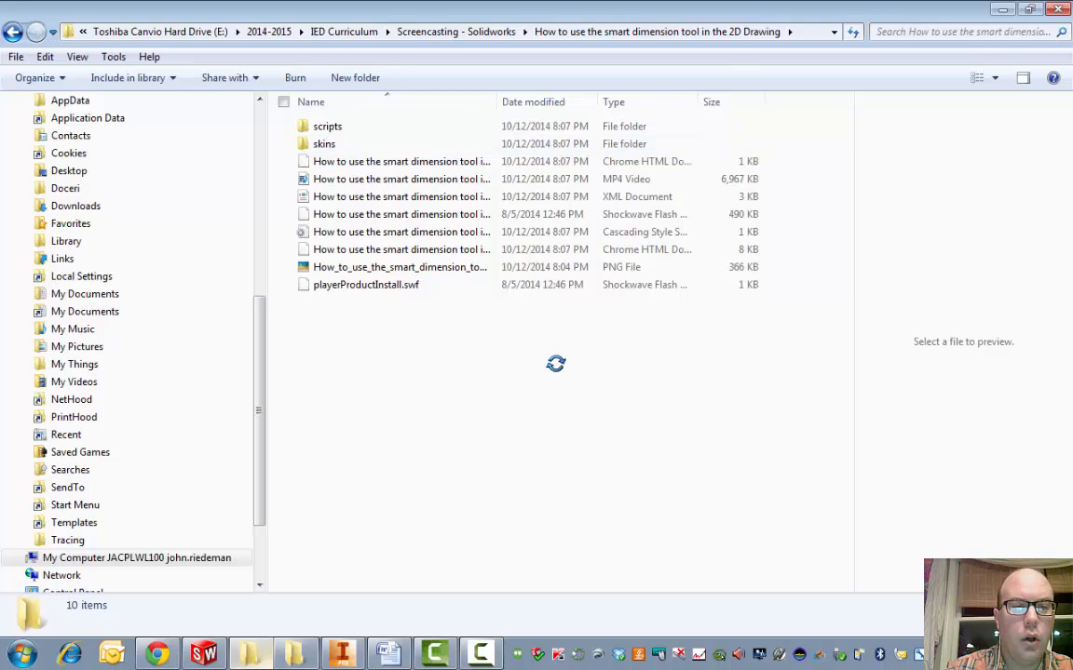
left_click(345, 31)
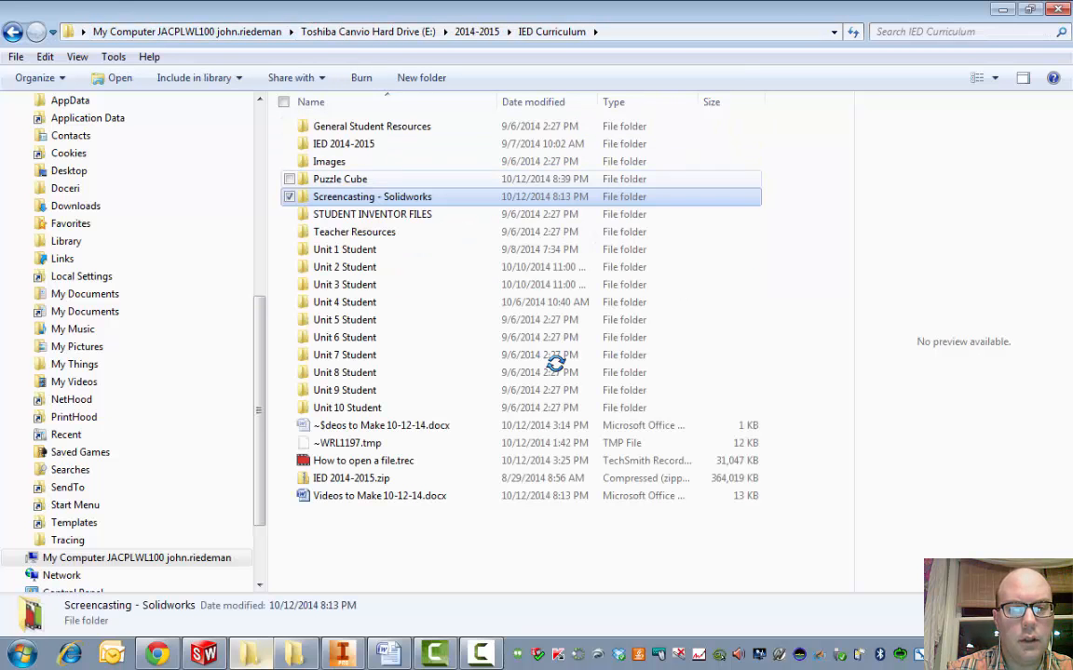
key("Up")
key("Return")
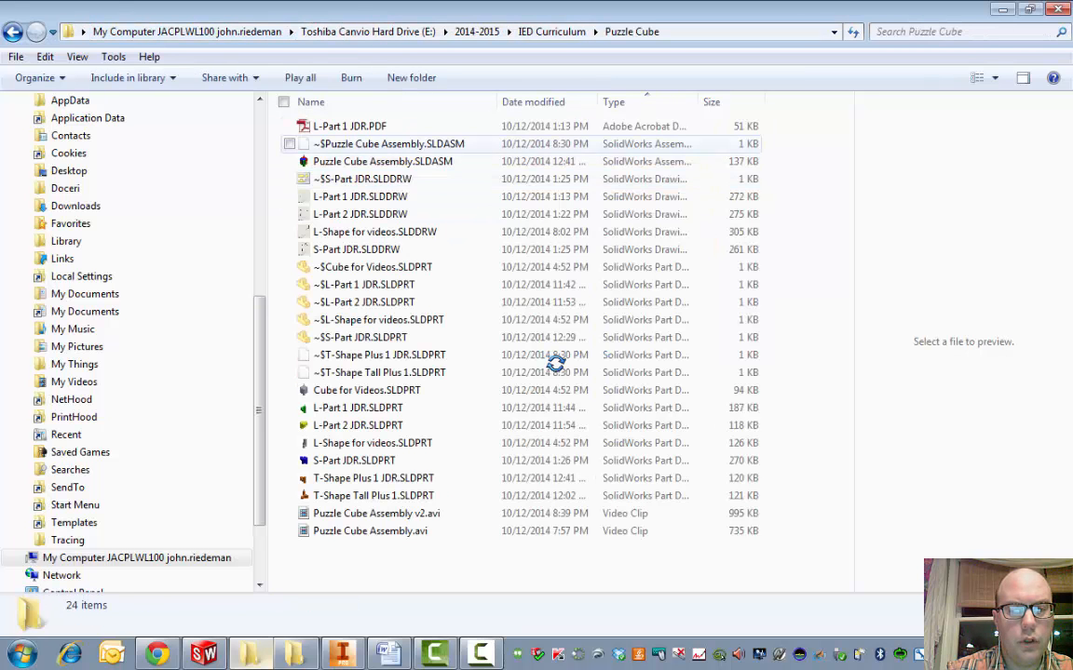
left_click(376, 514)
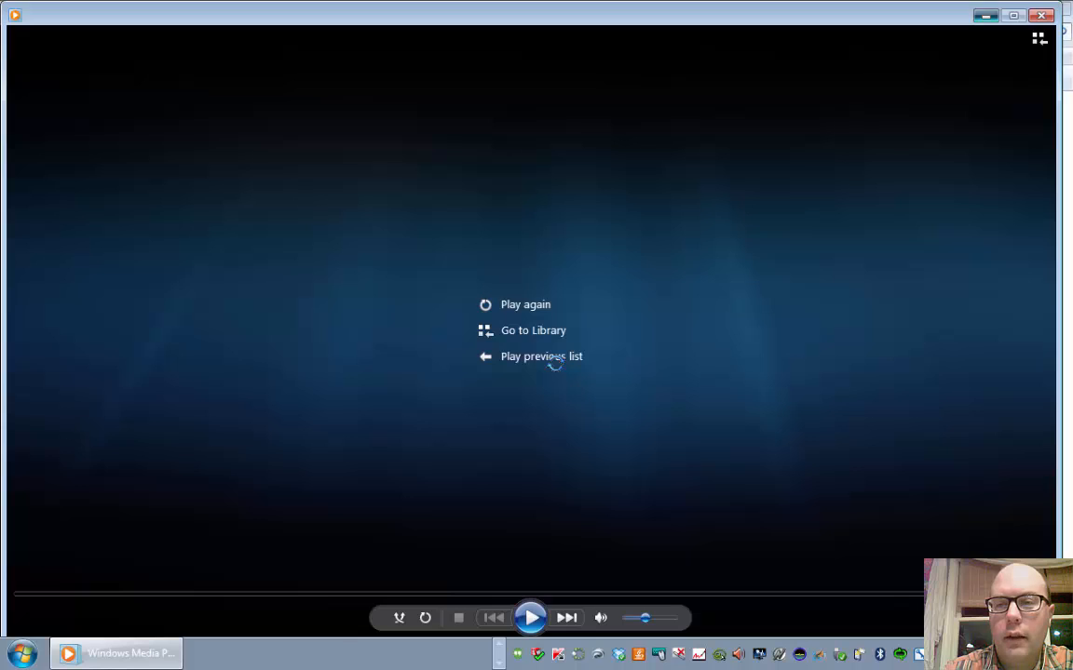
left_click(986, 16)
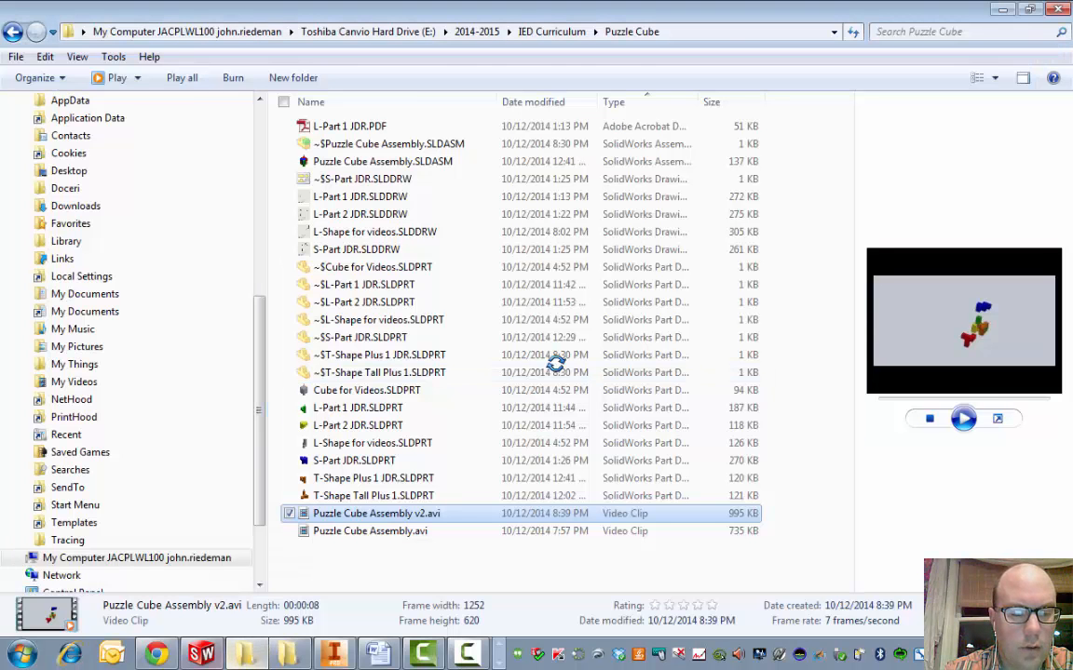
- Switch back to SolidWorks and play the puzzle cube's collapse animation twice at half speed
left_click(201, 654)
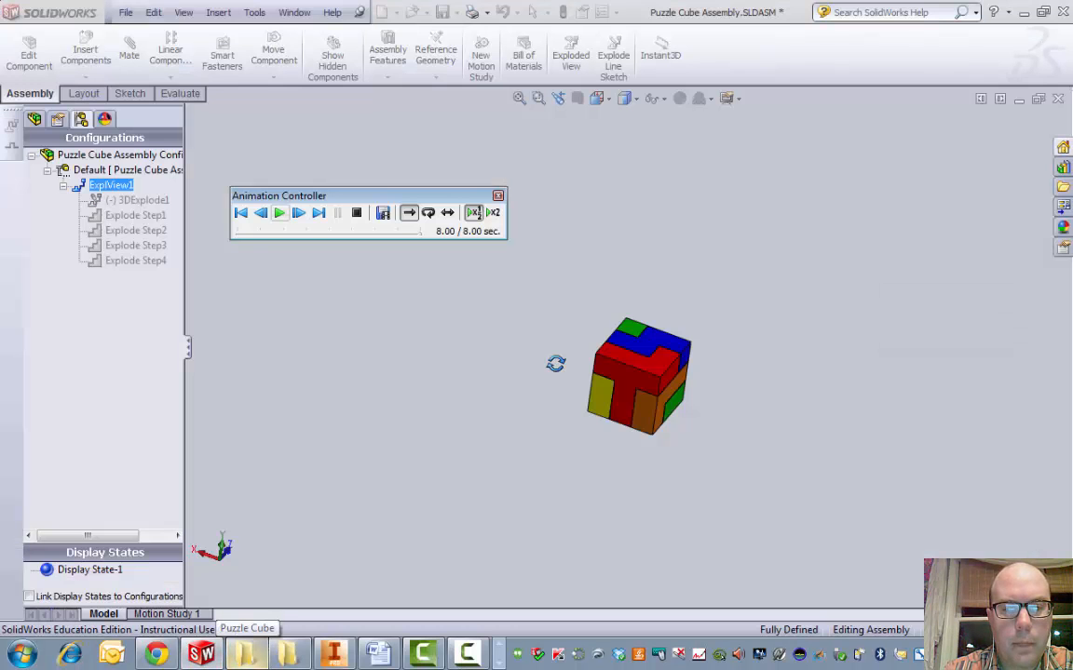
left_click(280, 213)
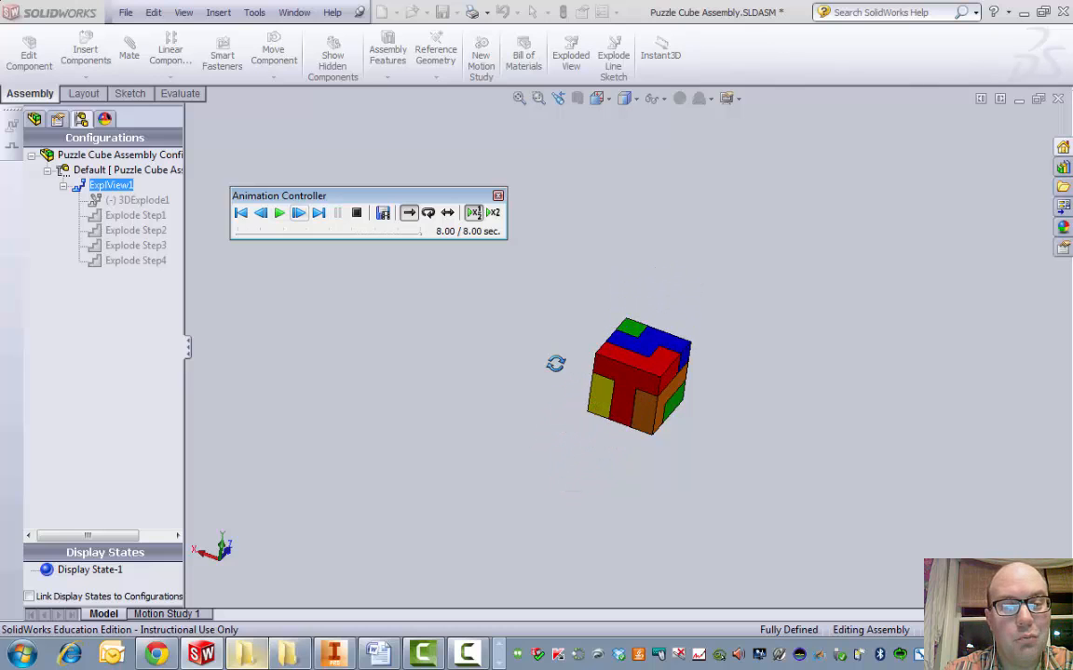
left_click(279, 214)
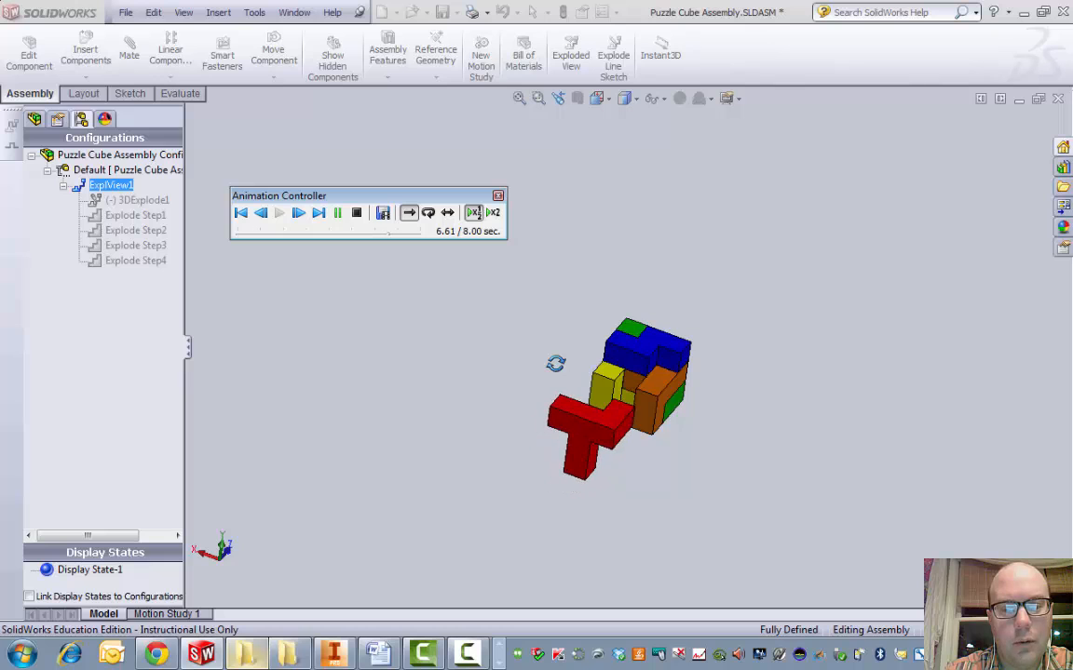
scroll(556, 363, "down", 3)
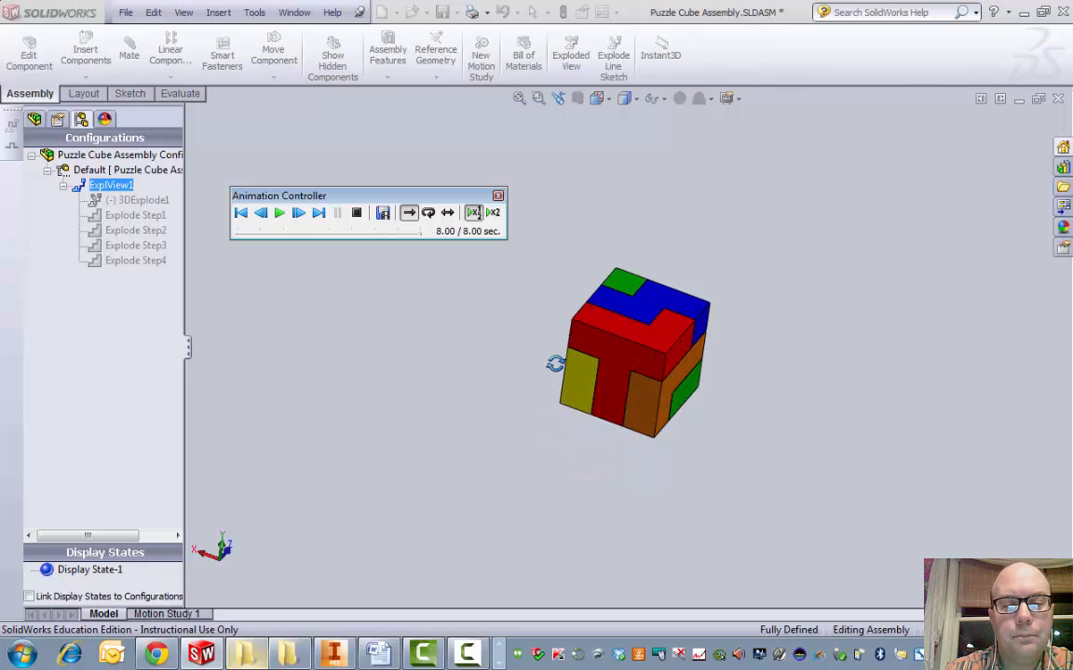